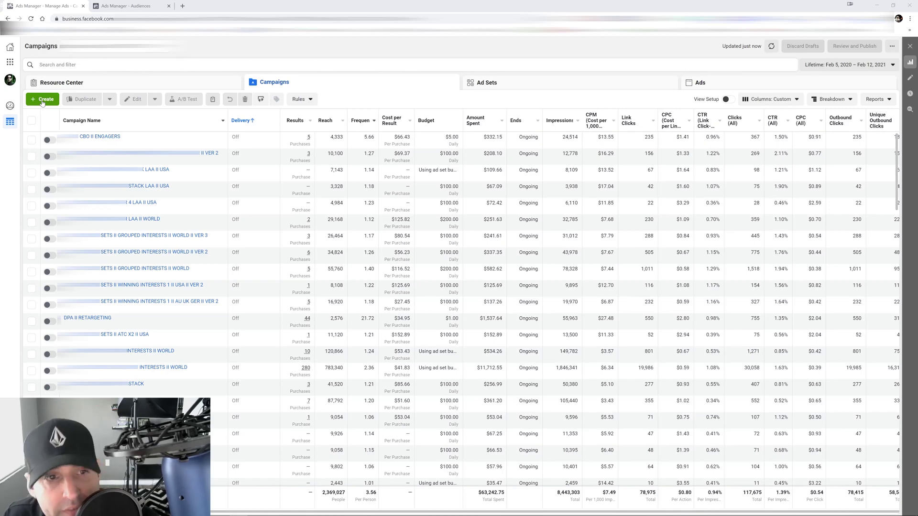
- Create a draft Conversions campaign named 'top'
{"action": "left_click", "coordinate": [43, 101]}
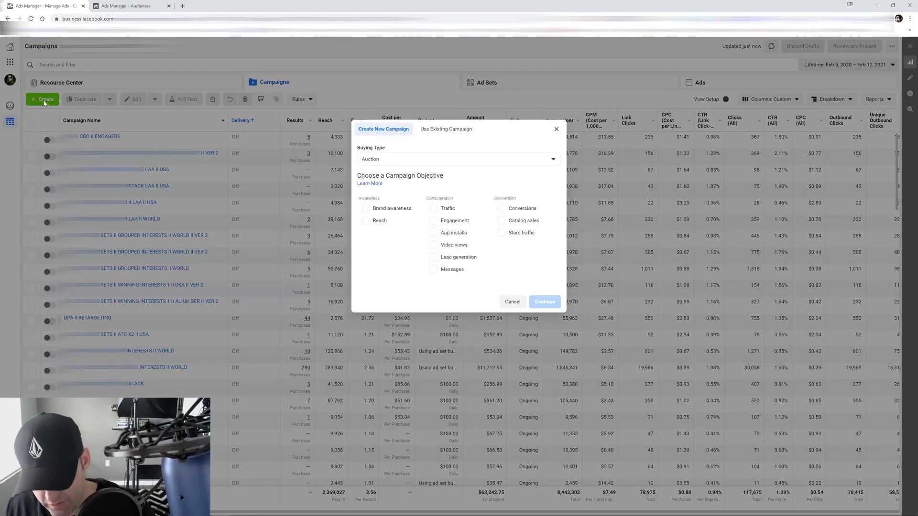
{"action": "left_click", "coordinate": [547, 208]}
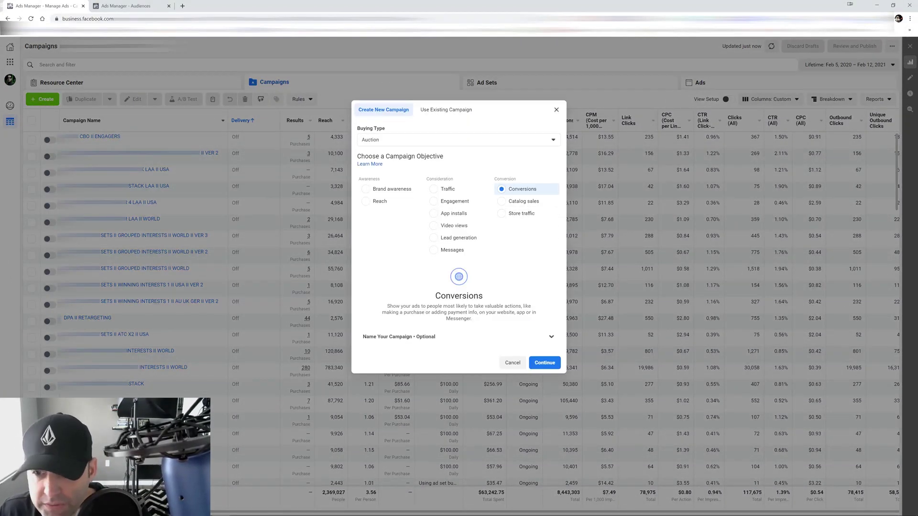
{"action": "left_click", "coordinate": [455, 339]}
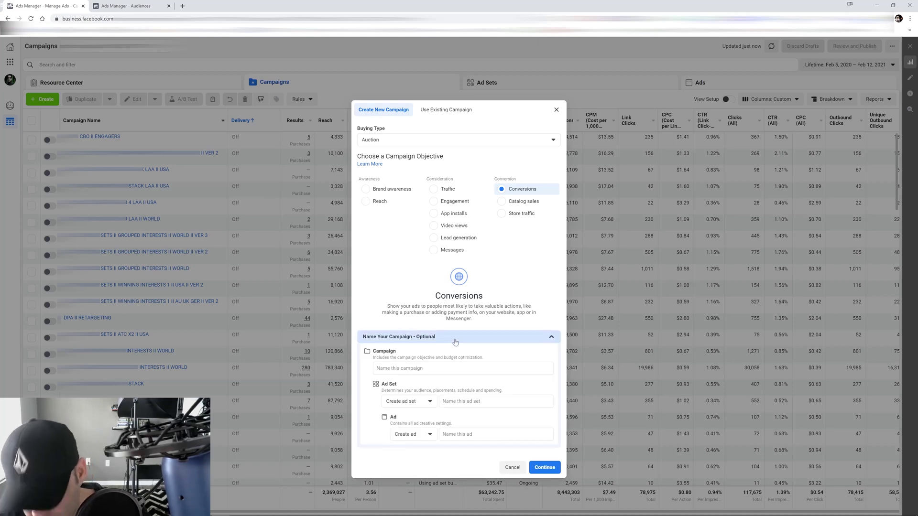
{"action": "left_click", "coordinate": [420, 369]}
{"action": "type", "text": "to"}
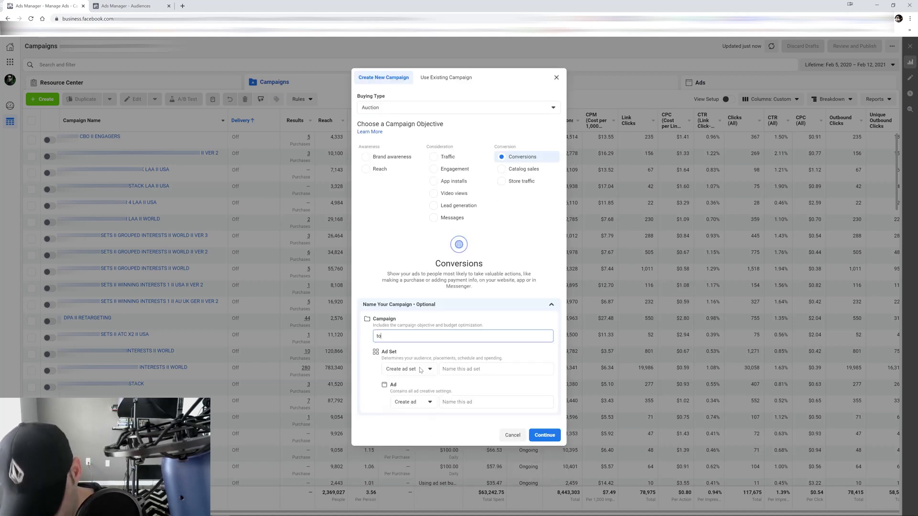
{"action": "type", "text": "p"}
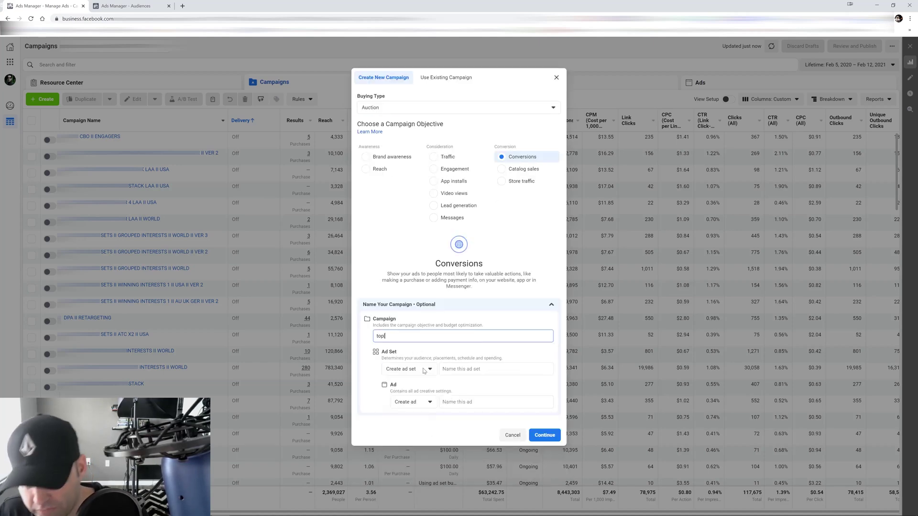
{"action": "left_click", "coordinate": [550, 435]}
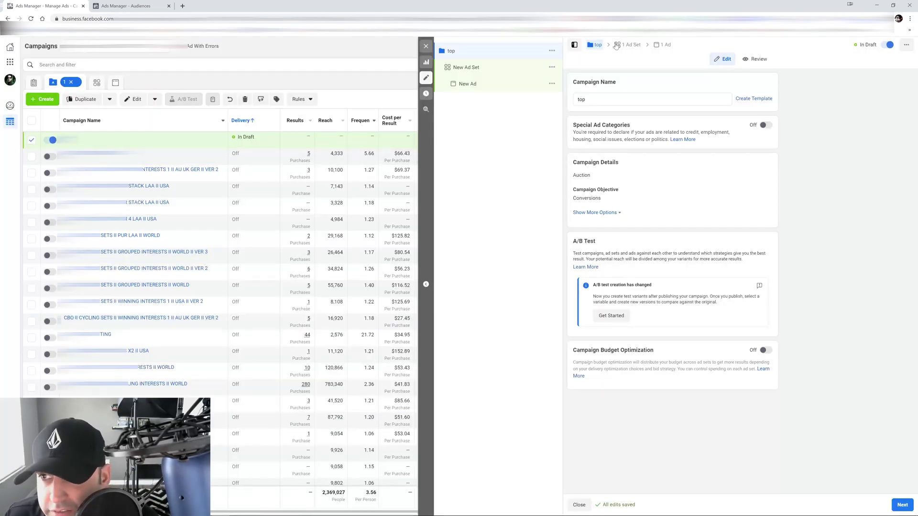
- Set the new ad set's conversion event to Purchase
{"action": "left_click", "coordinate": [631, 45]}
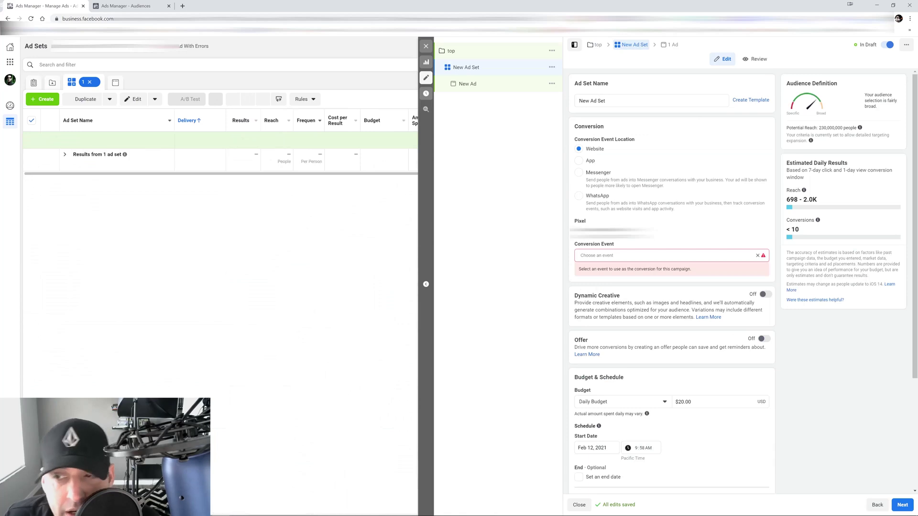
{"action": "left_click", "coordinate": [760, 256]}
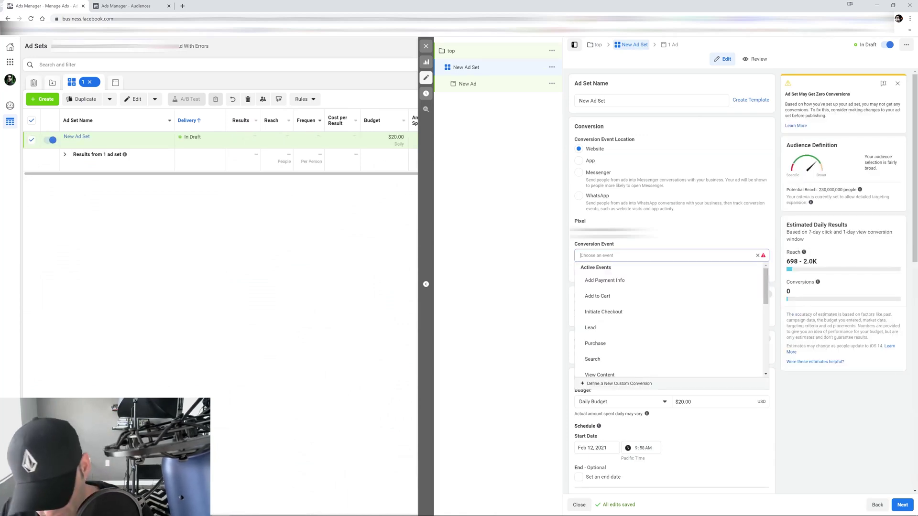
{"action": "type", "text": "pur"}
{"action": "left_click", "coordinate": [614, 285]}
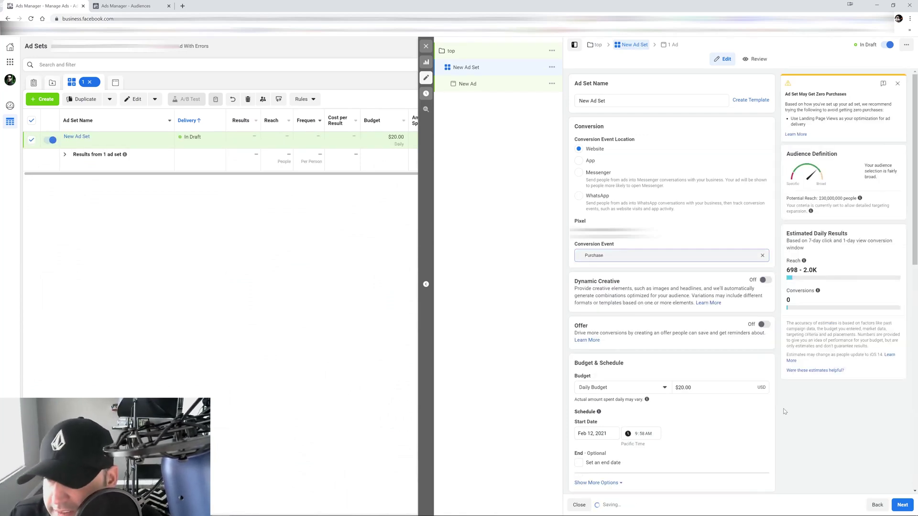
{"action": "scroll", "coordinate": [785, 407], "scroll_direction": "down", "scroll_amount": 3}
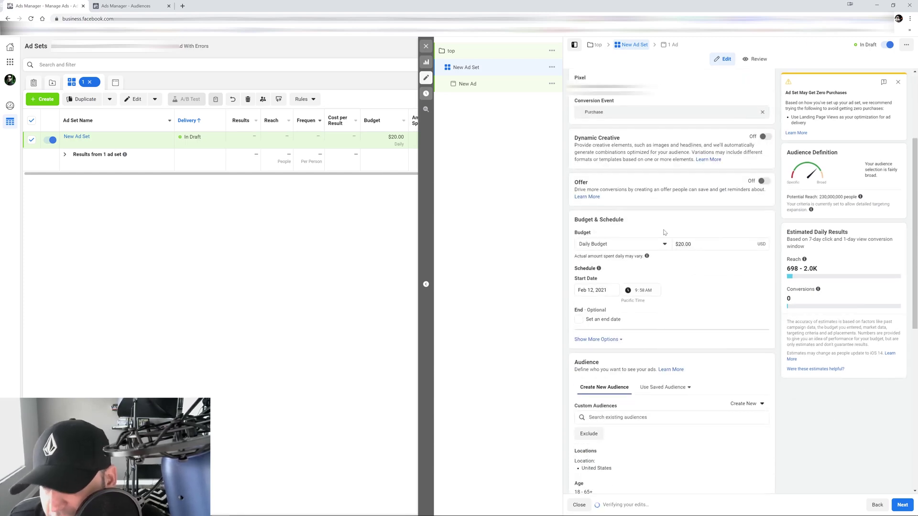
{"action": "scroll", "coordinate": [666, 233], "scroll_direction": "down", "scroll_amount": 7}
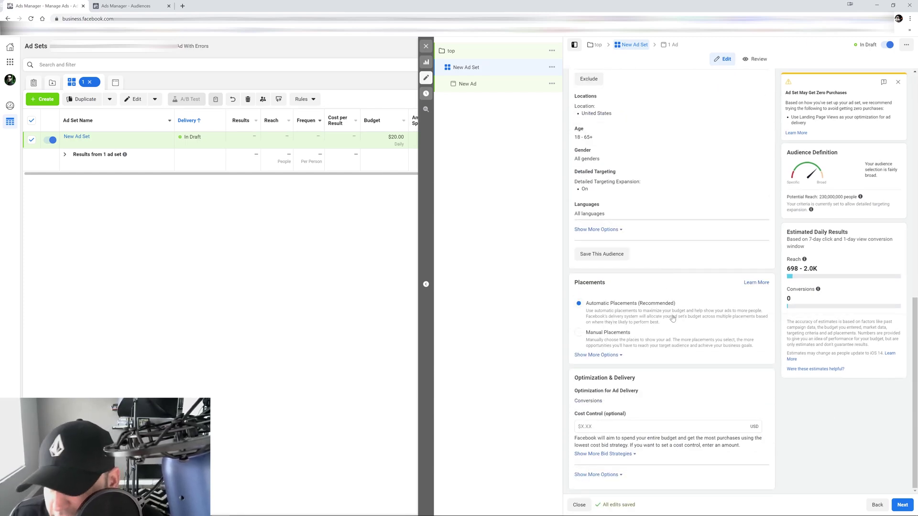
{"action": "scroll", "coordinate": [669, 306], "scroll_direction": "up", "scroll_amount": 10}
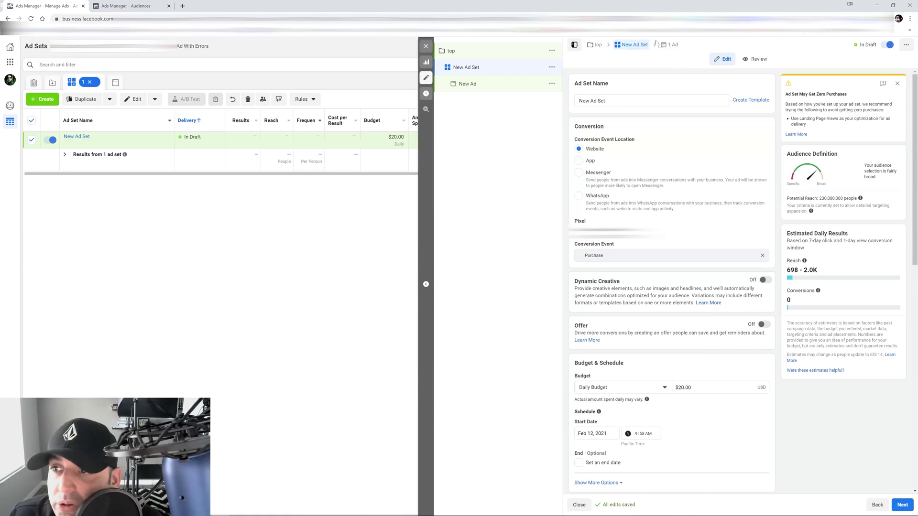
- Add a video from the account library to the new ad, accepting the crops for all 15 placements
{"action": "left_click", "coordinate": [672, 45]}
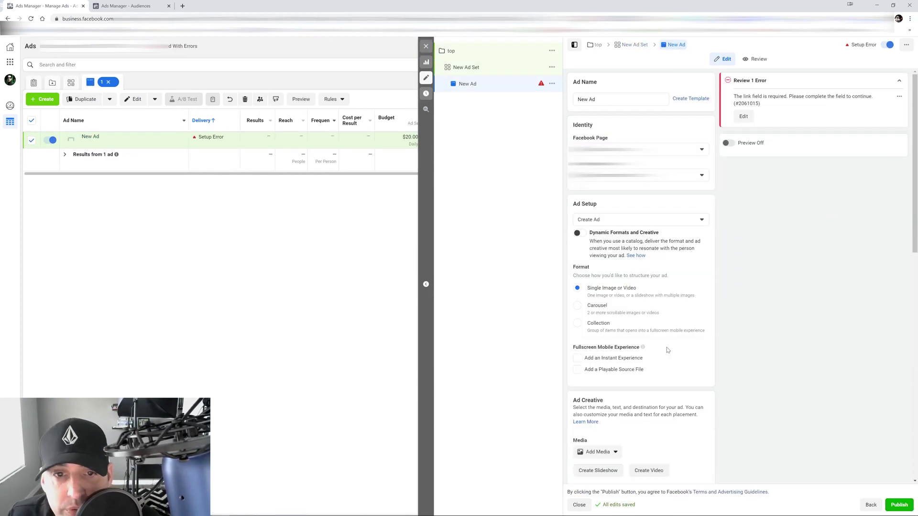
{"action": "scroll", "coordinate": [744, 391], "scroll_direction": "down", "scroll_amount": 4}
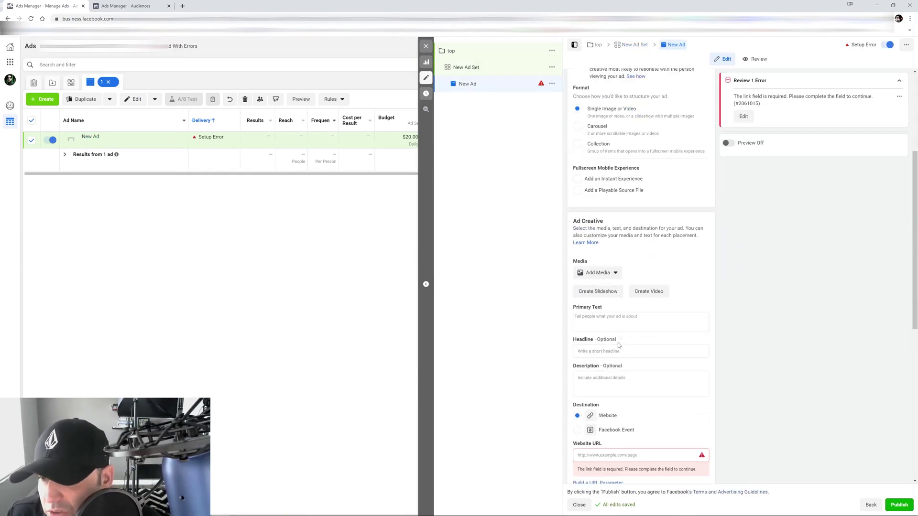
{"action": "left_click", "coordinate": [602, 272]}
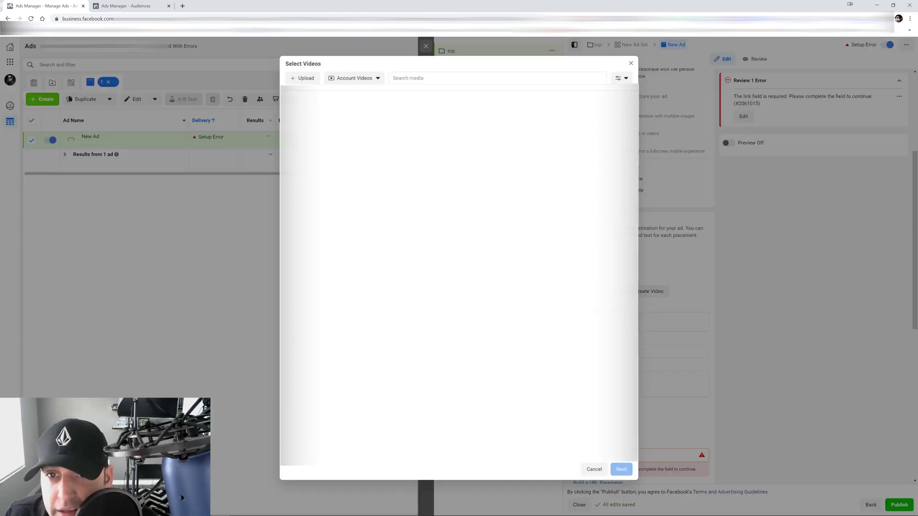
{"action": "left_click", "coordinate": [599, 301]}
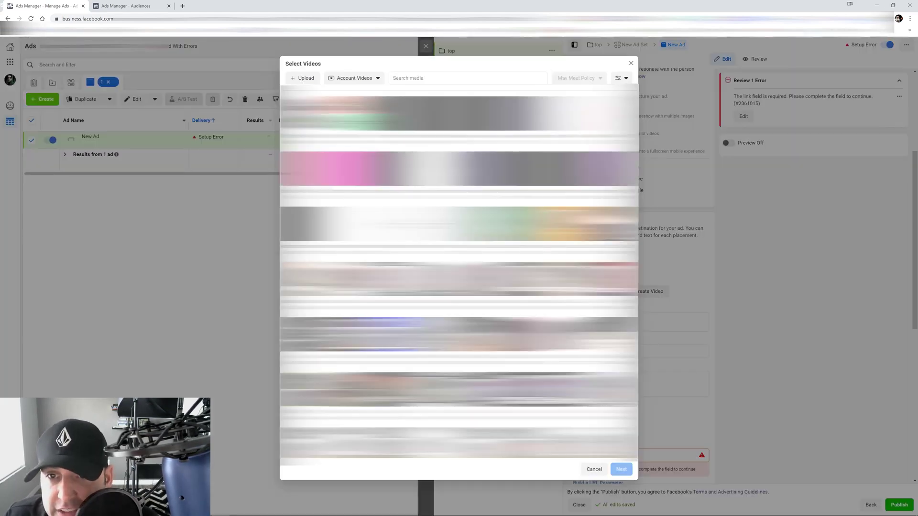
{"action": "left_click", "coordinate": [397, 117]}
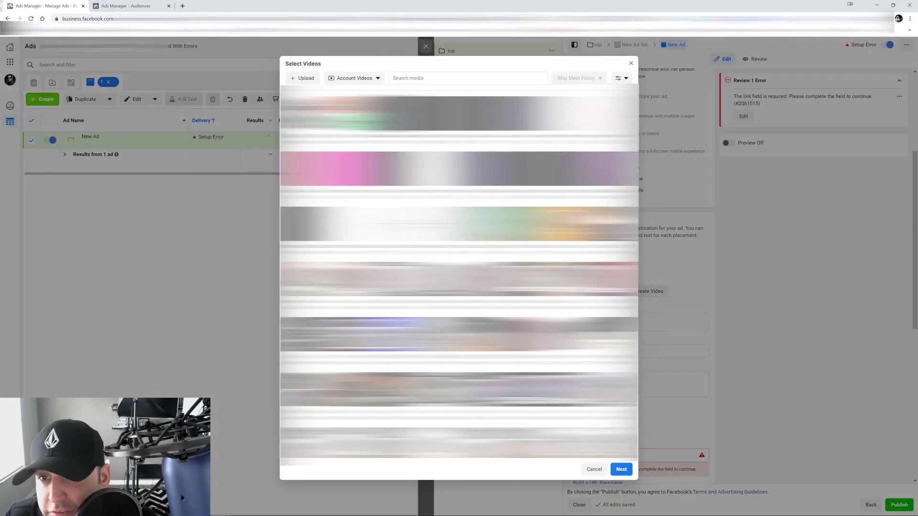
{"action": "left_click", "coordinate": [622, 470]}
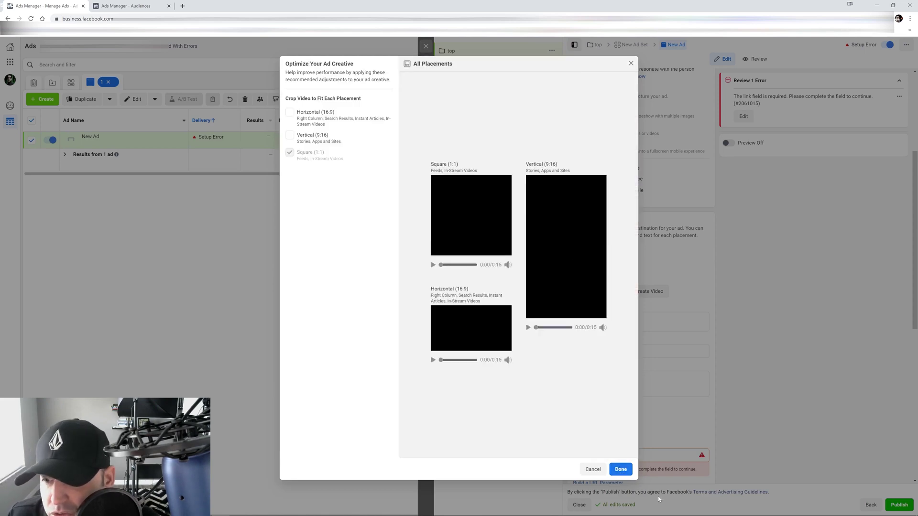
{"action": "left_click", "coordinate": [621, 470]}
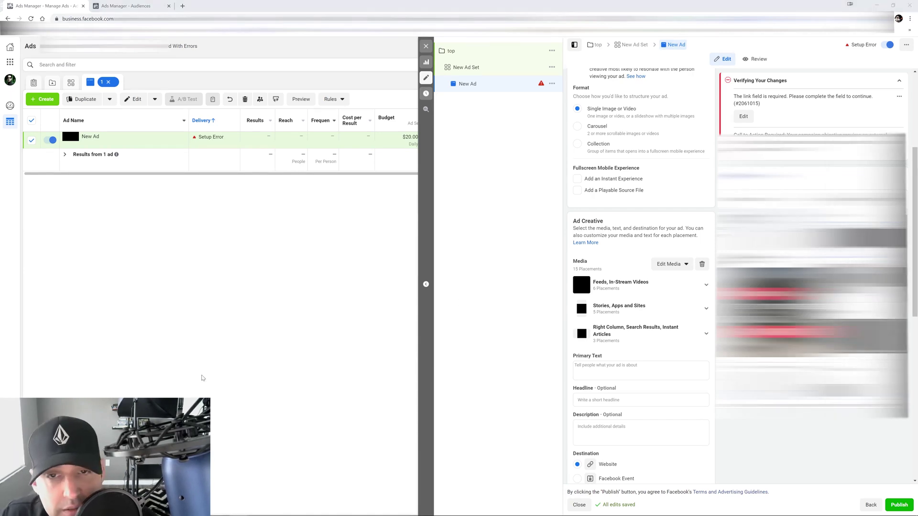
- On the Audiences page, start a Video custom audience and show its engagement type options
{"action": "left_click", "coordinate": [160, 4]}
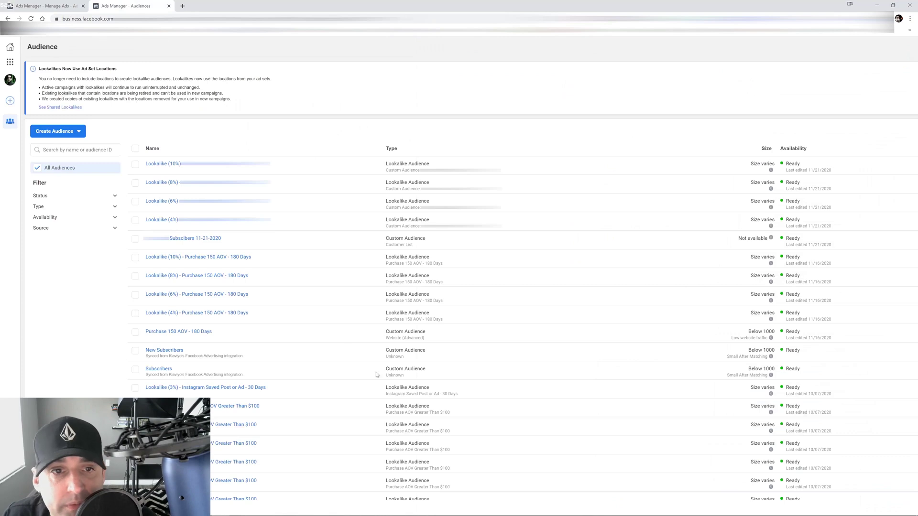
{"action": "left_click", "coordinate": [75, 134]}
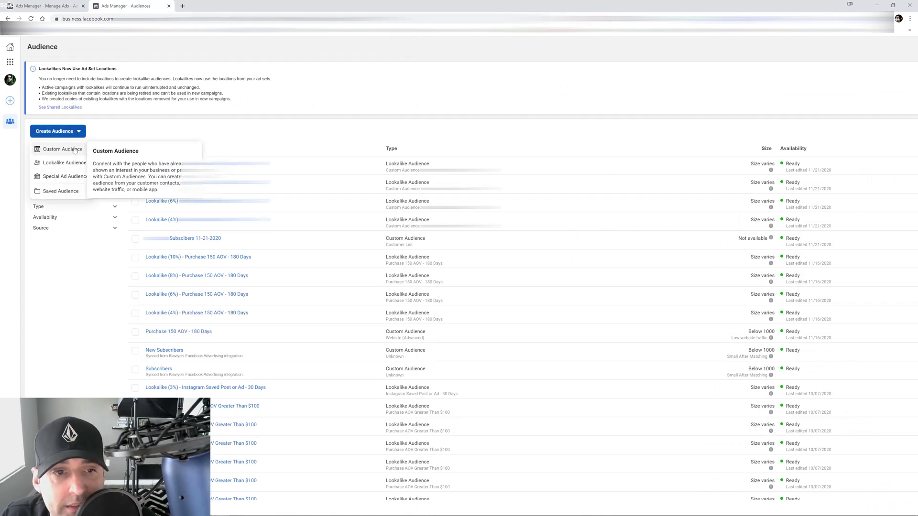
{"action": "left_click", "coordinate": [63, 149]}
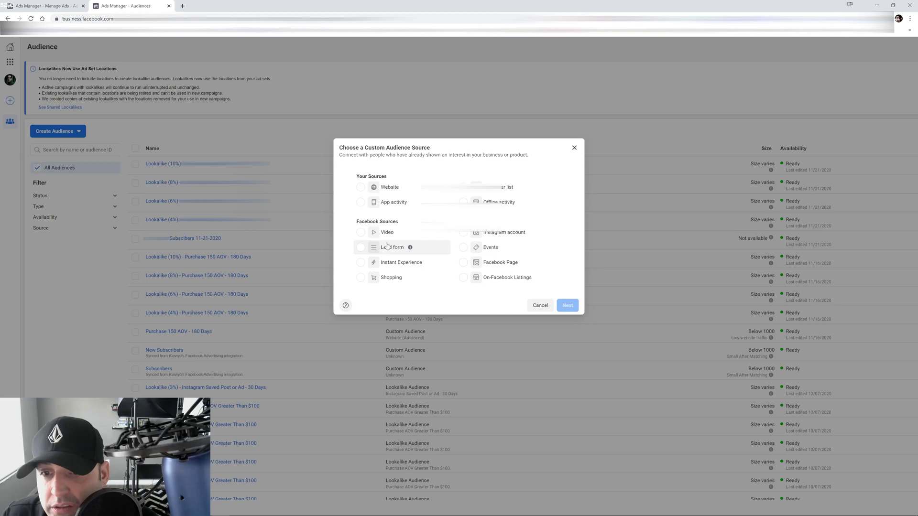
{"action": "left_click", "coordinate": [360, 233]}
{"action": "left_click", "coordinate": [567, 305]}
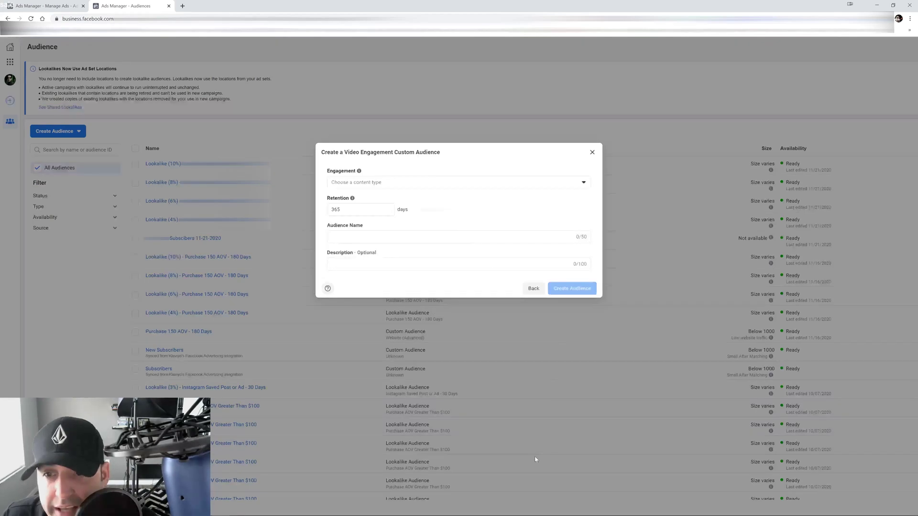
{"action": "left_click", "coordinate": [367, 186]}
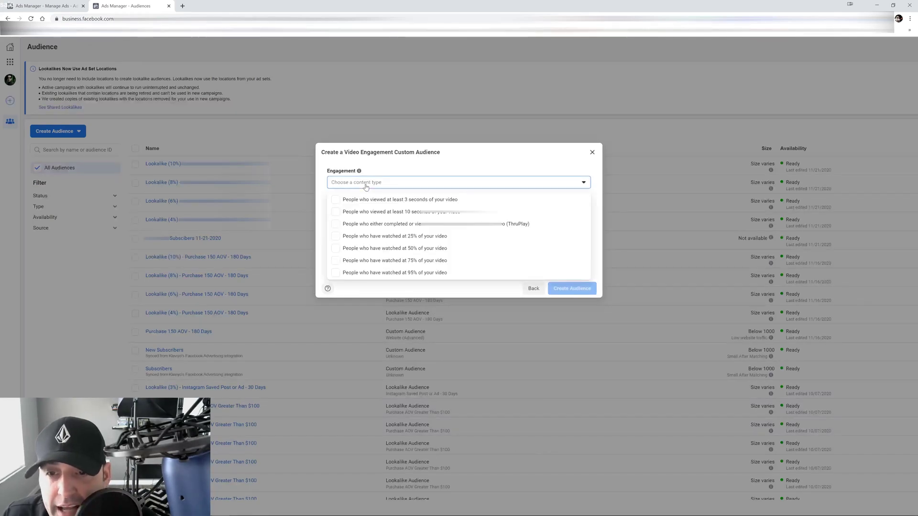
- Target people who viewed at least 10 seconds of the most recent page video
{"action": "left_click", "coordinate": [418, 213]}
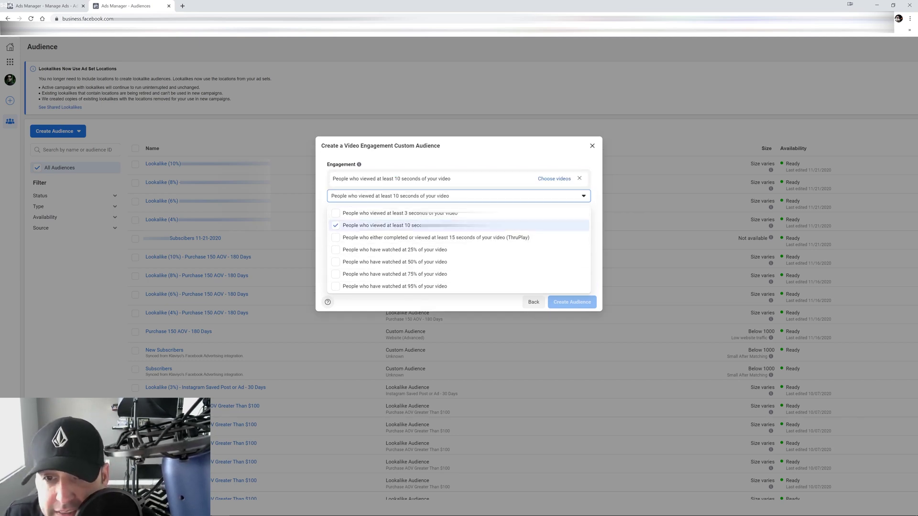
{"action": "left_click", "coordinate": [458, 163]}
{"action": "left_click", "coordinate": [550, 179]}
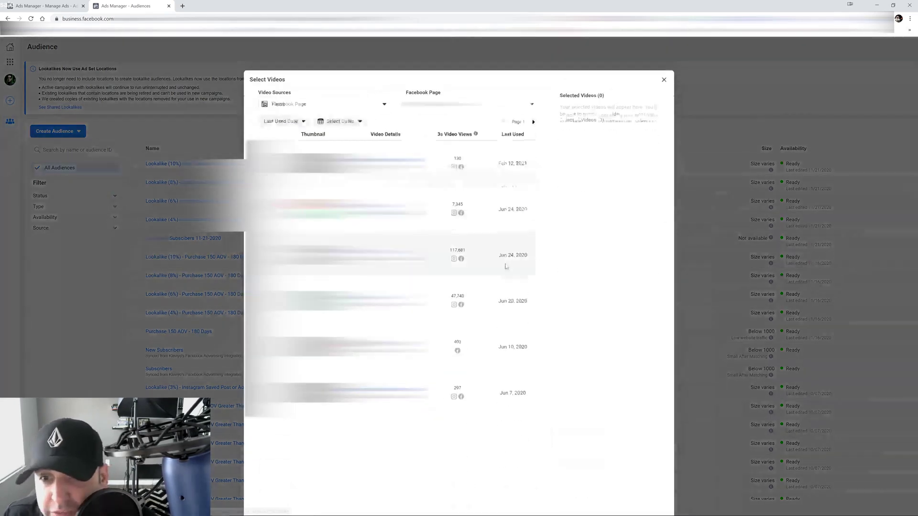
{"action": "left_click", "coordinate": [337, 149]}
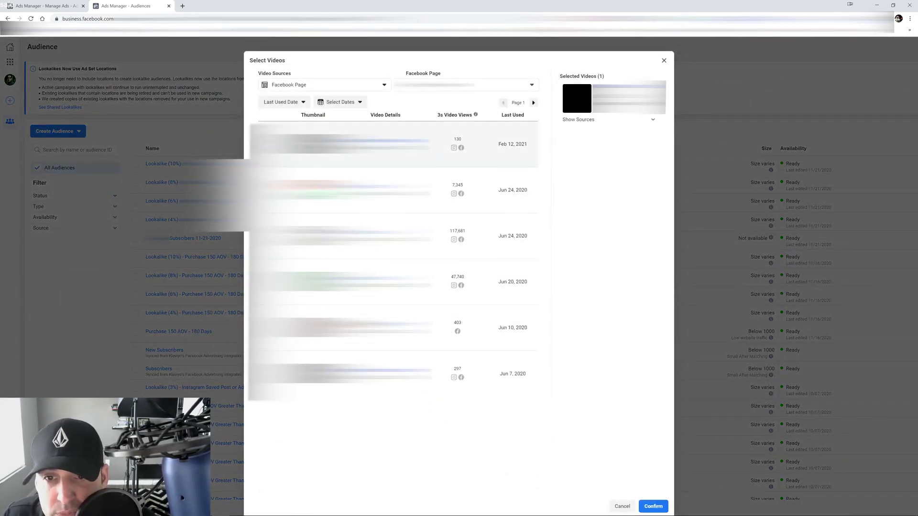
{"action": "left_click", "coordinate": [653, 506]}
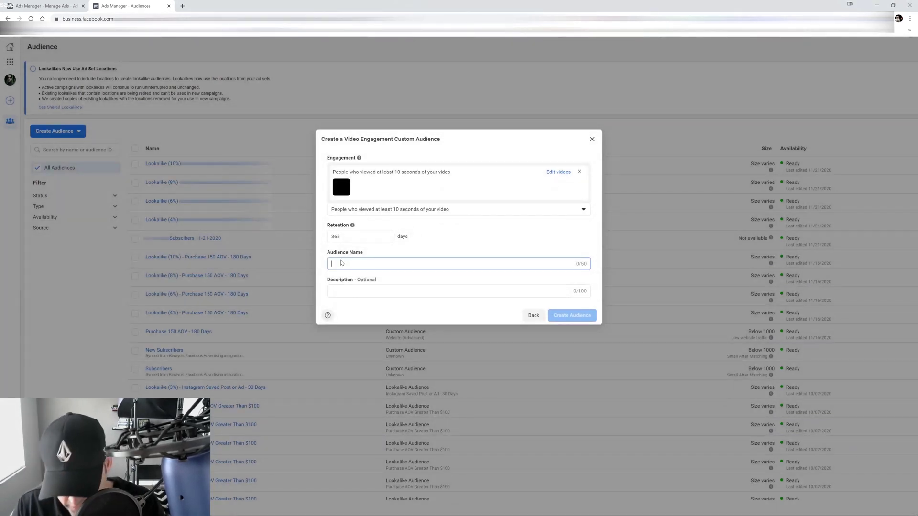
- Name the audience 'TOF - VIDEO CAMPAIGN 1', create it, and return to the campaigns table
{"action": "type", "text": "TOF -"}
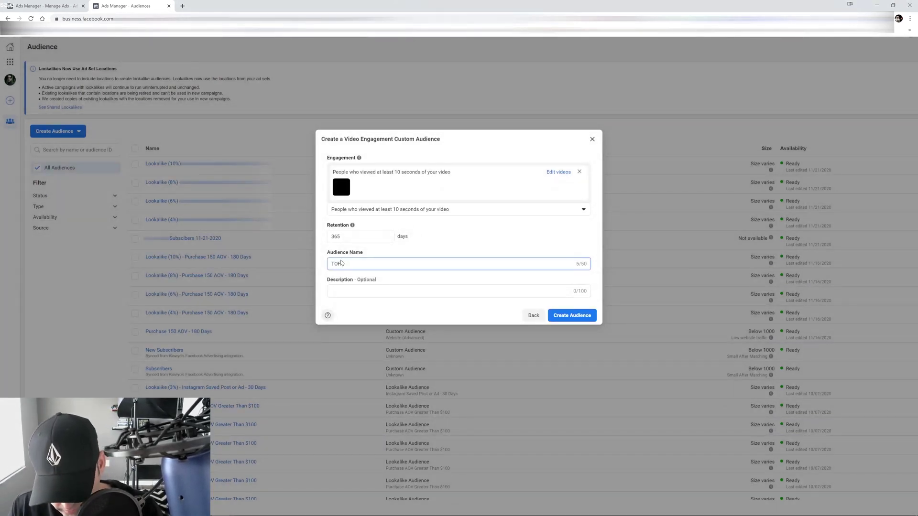
{"action": "type", "text": " VIDEO CAMPA"}
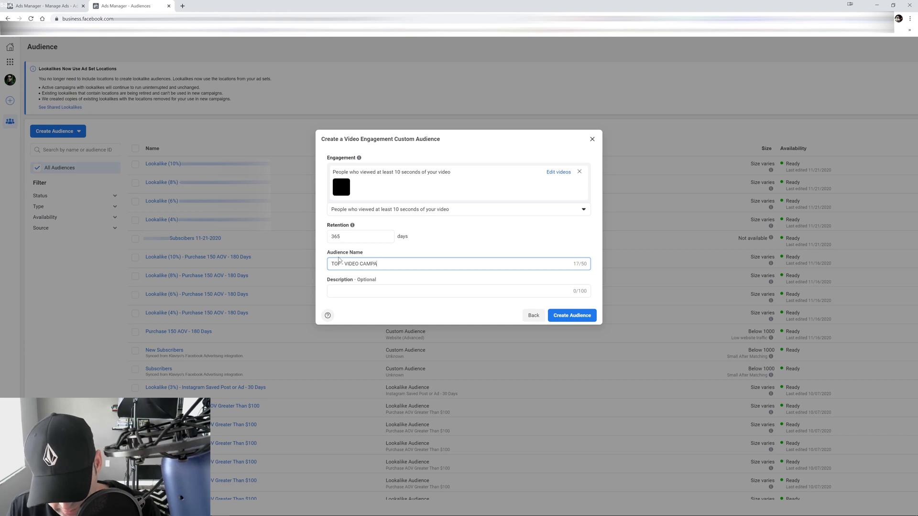
{"action": "type", "text": "IGNS"}
{"action": "key", "text": "BackSpace"}
{"action": "type", "text": "("}
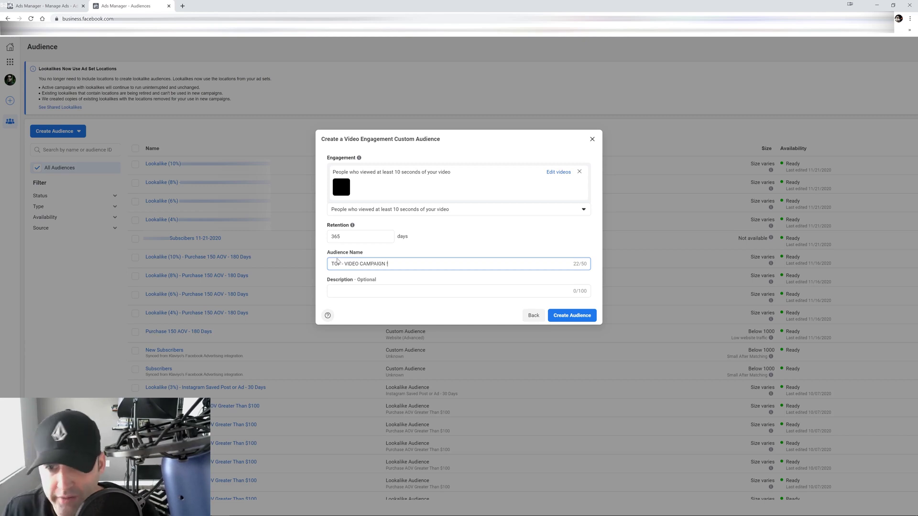
{"action": "left_click", "coordinate": [567, 321]}
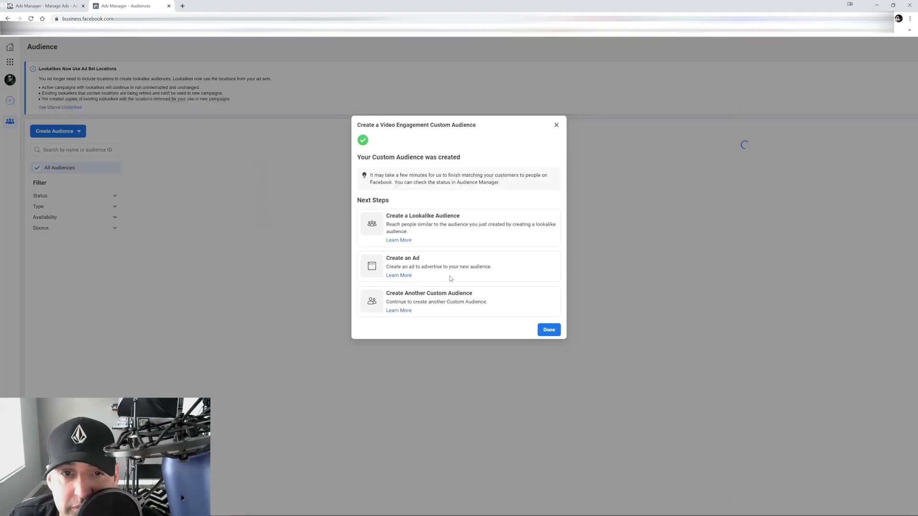
{"action": "left_click", "coordinate": [548, 329]}
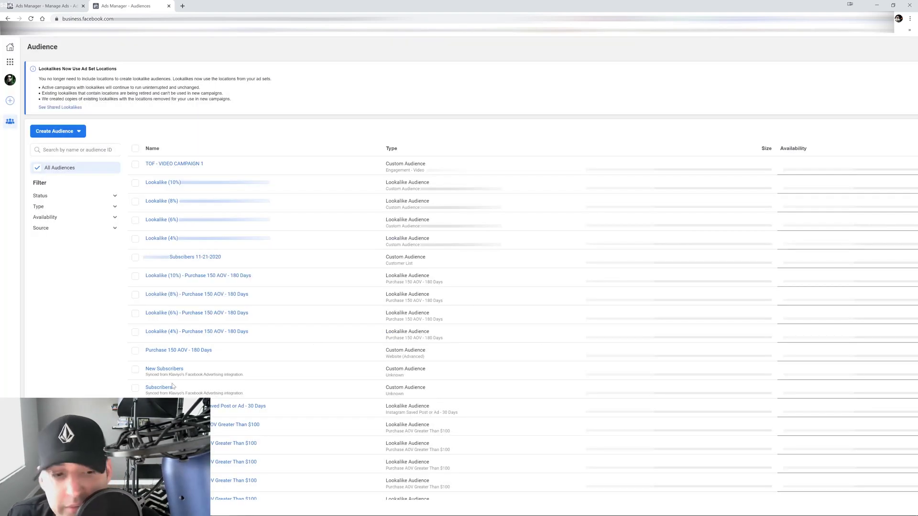
{"action": "left_click", "coordinate": [70, 7]}
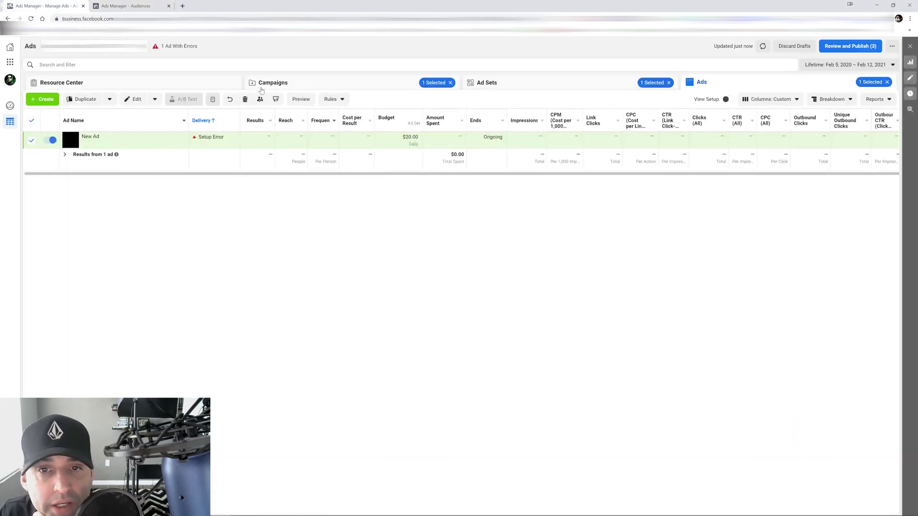
{"action": "left_click", "coordinate": [287, 84]}
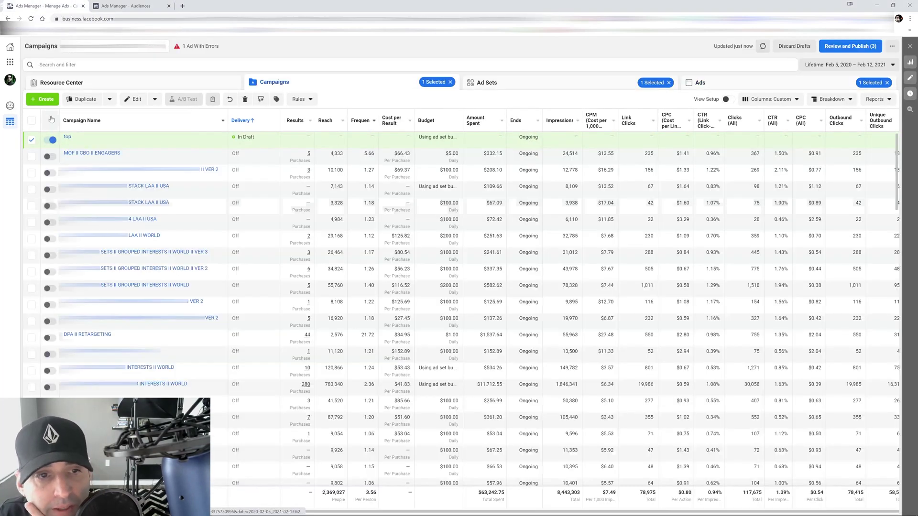
- Deselect the top campaign and create a new draft Conversions campaign named 'mo'
{"action": "left_click", "coordinate": [31, 139]}
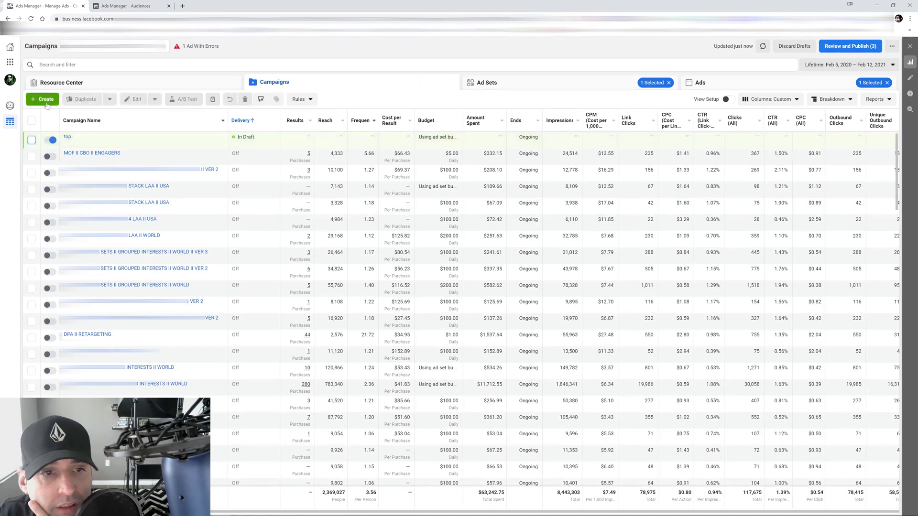
{"action": "left_click", "coordinate": [46, 101]}
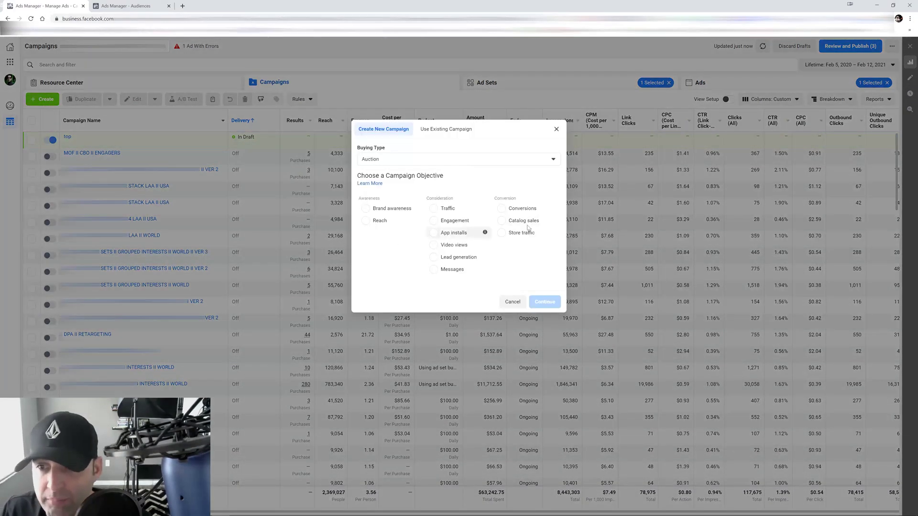
{"action": "left_click", "coordinate": [501, 210]}
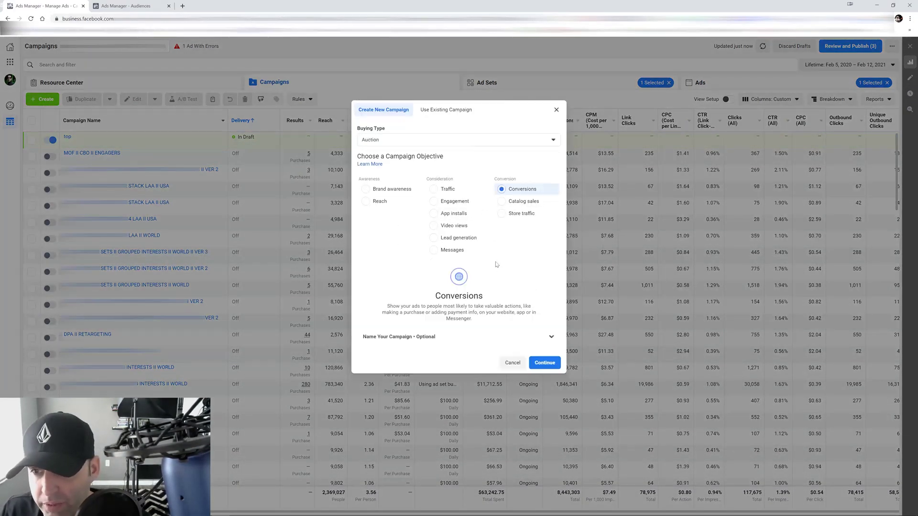
{"action": "left_click", "coordinate": [497, 338]}
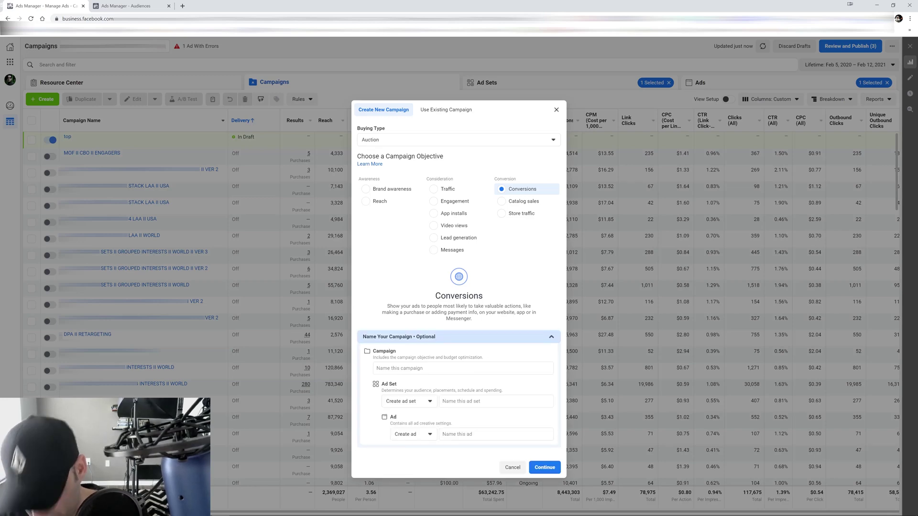
{"action": "type", "text": "mo"}
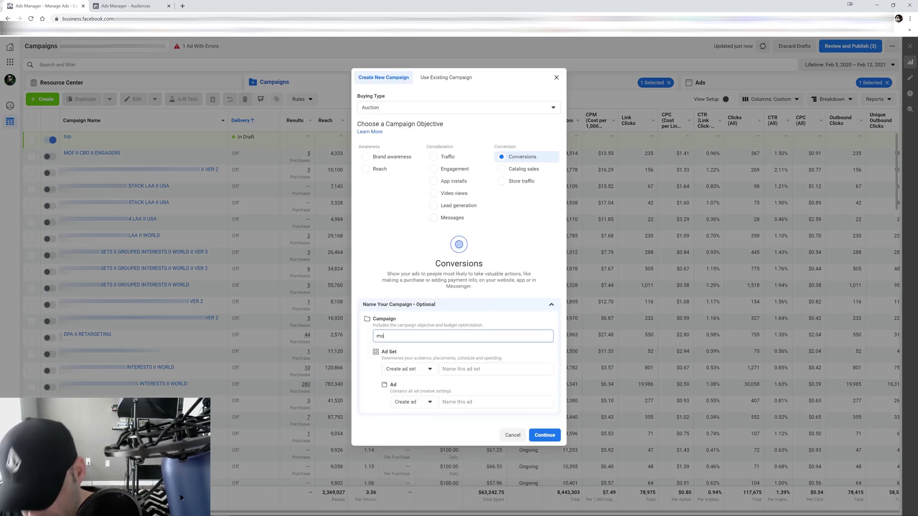
{"action": "left_click", "coordinate": [537, 433]}
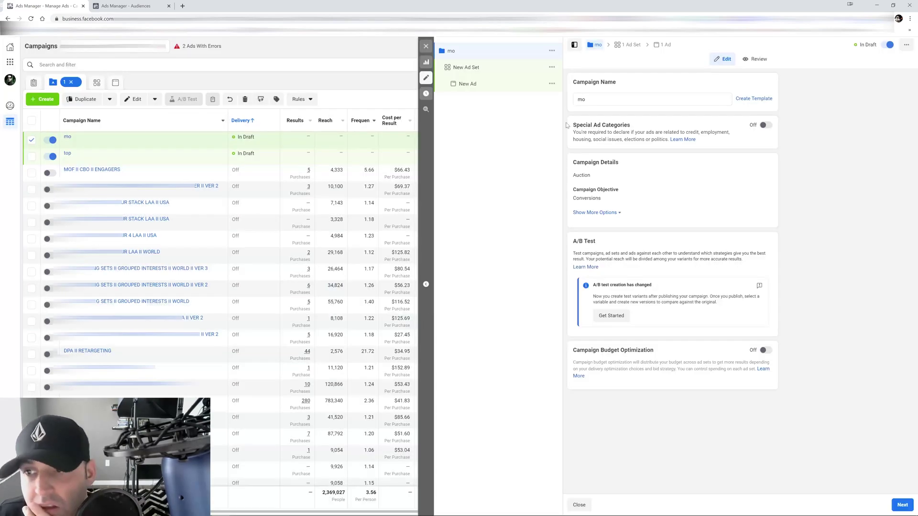
- Set the mo ad set's conversion event to Purchase
{"action": "left_click", "coordinate": [627, 44]}
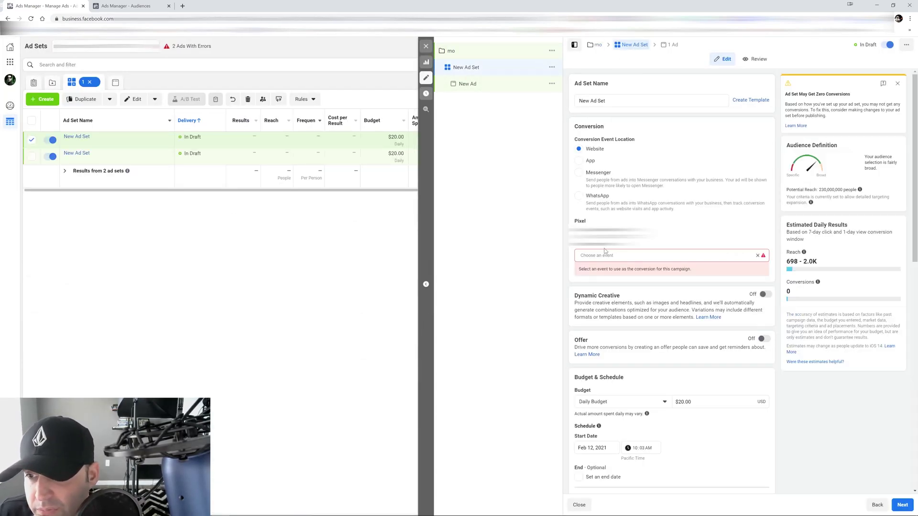
{"action": "left_click", "coordinate": [580, 256]}
{"action": "type", "text": "pu"}
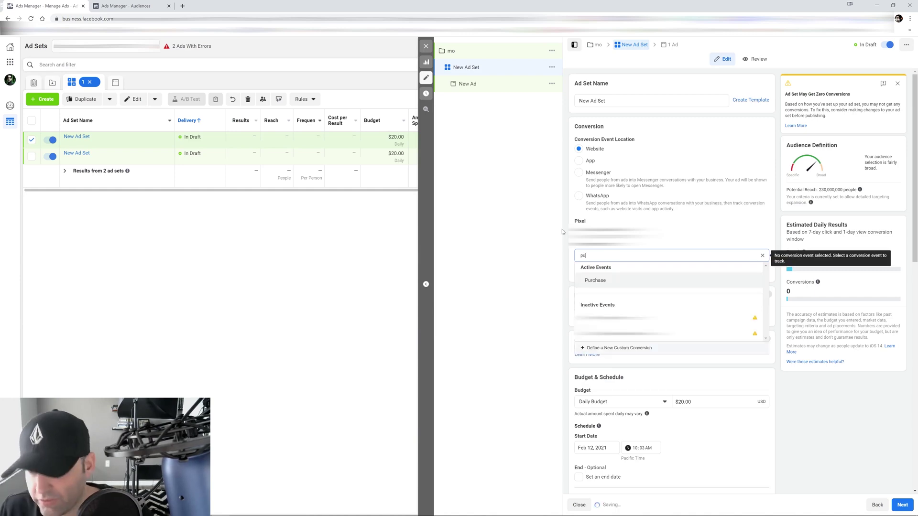
{"action": "left_click", "coordinate": [627, 281]}
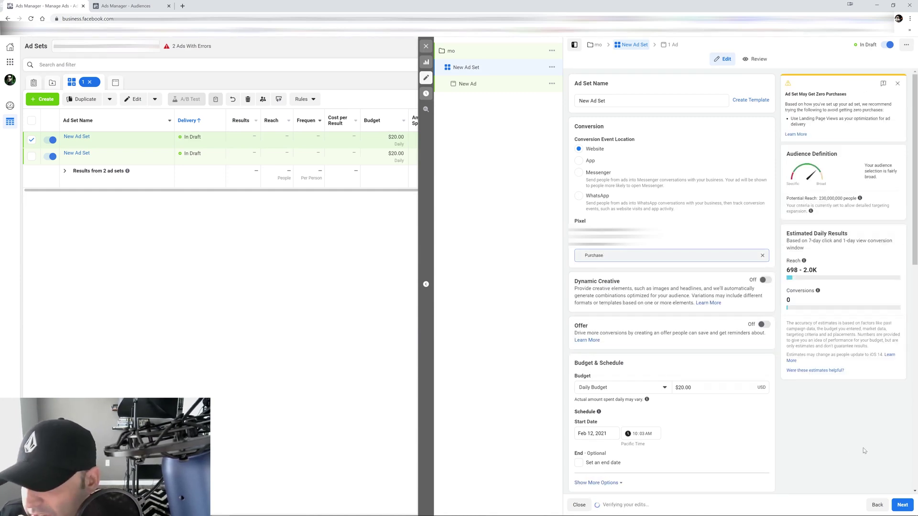
{"action": "scroll", "coordinate": [831, 430], "scroll_direction": "down", "scroll_amount": 3}
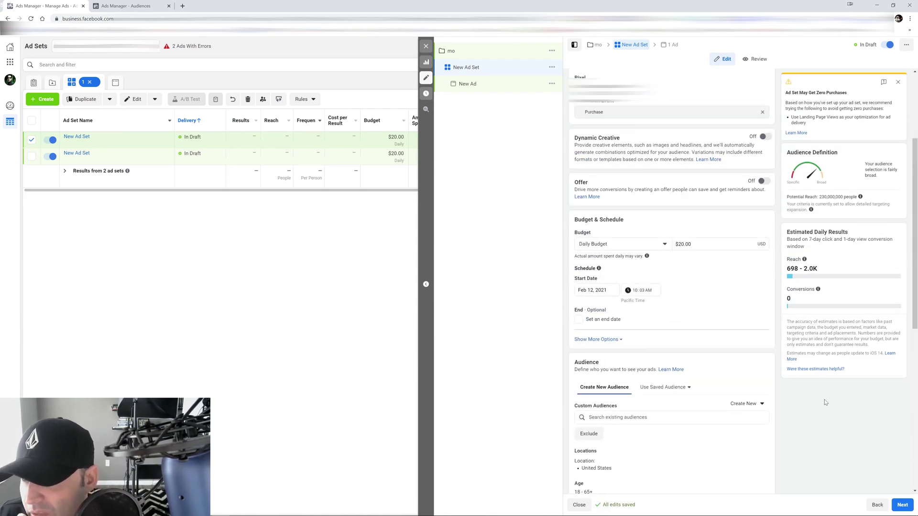
{"action": "scroll", "coordinate": [825, 402], "scroll_direction": "down", "scroll_amount": 5}
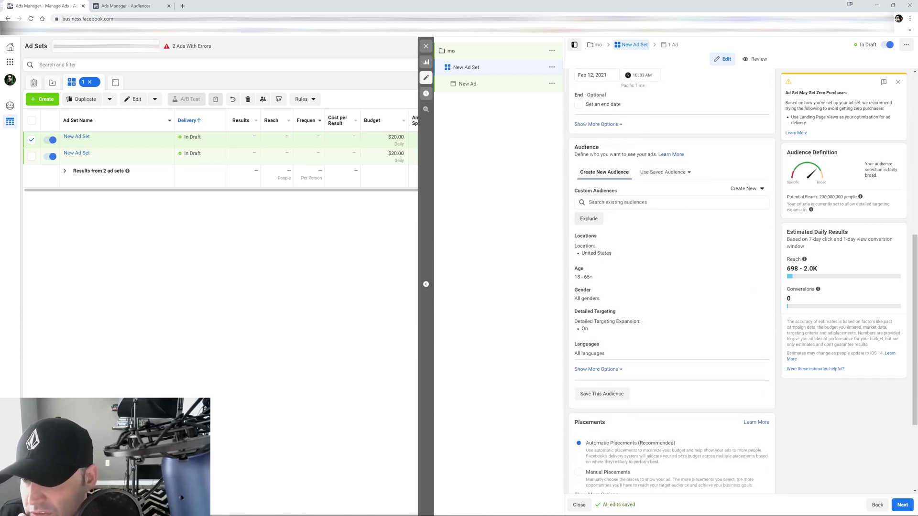
- Search 'tof' in Custom Audiences and include TOF - VIDEO CAMPAIGN 1
{"action": "left_click", "coordinate": [622, 202]}
{"action": "type", "text": "t"}
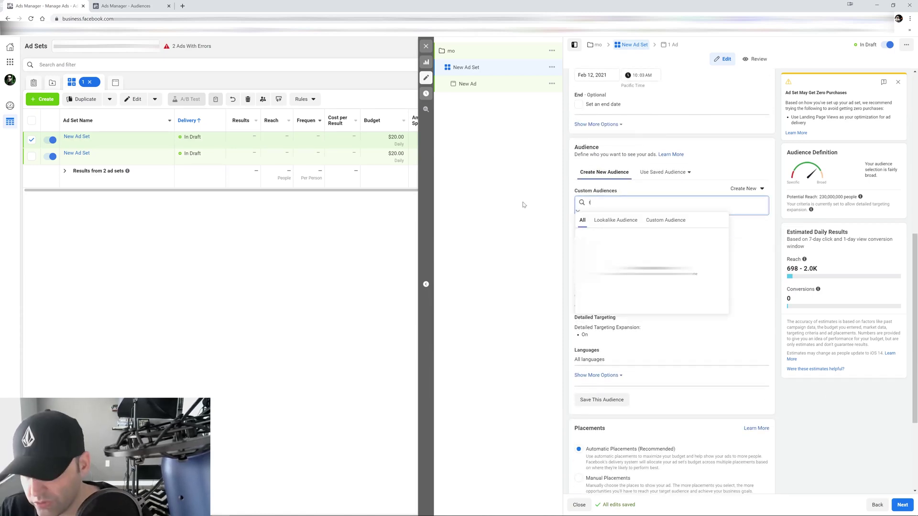
{"action": "key", "text": "BackSpace"}
{"action": "type", "text": "tof"}
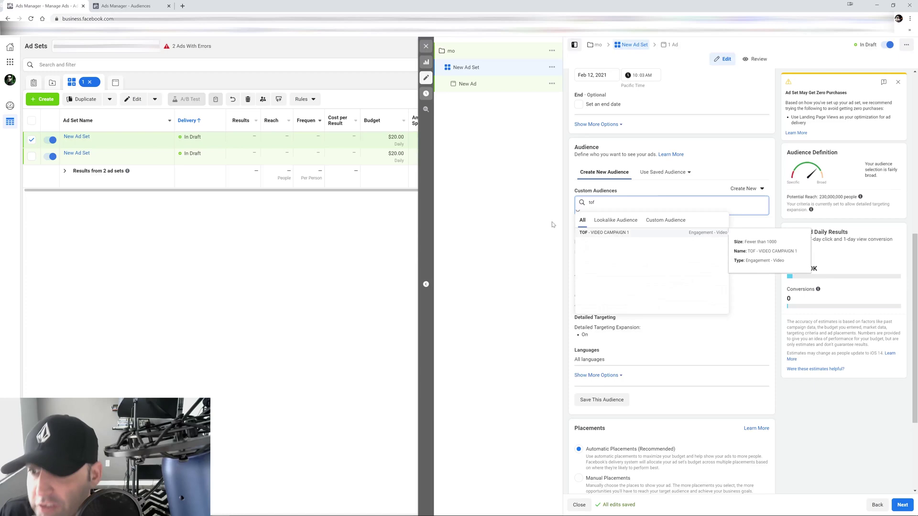
{"action": "left_click", "coordinate": [603, 232]}
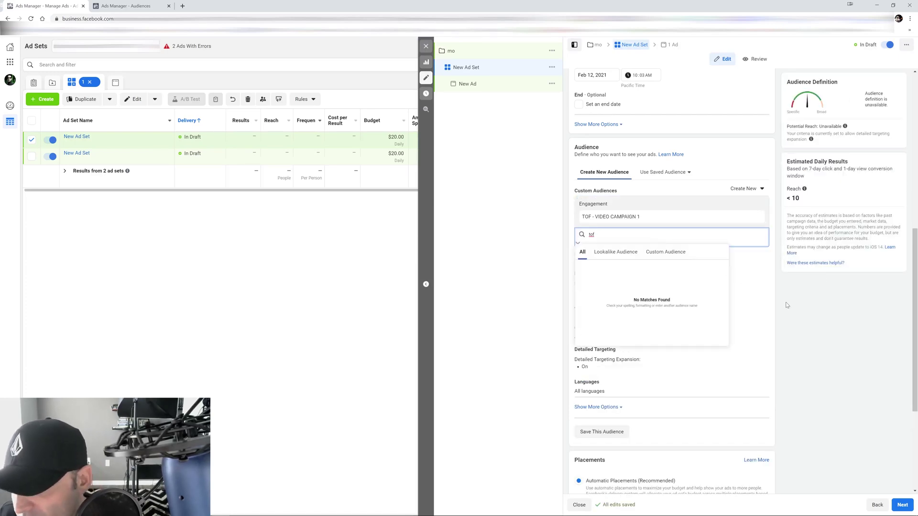
- Close the audience search suggestions below the included TOF audience
{"action": "key", "text": "Escape"}
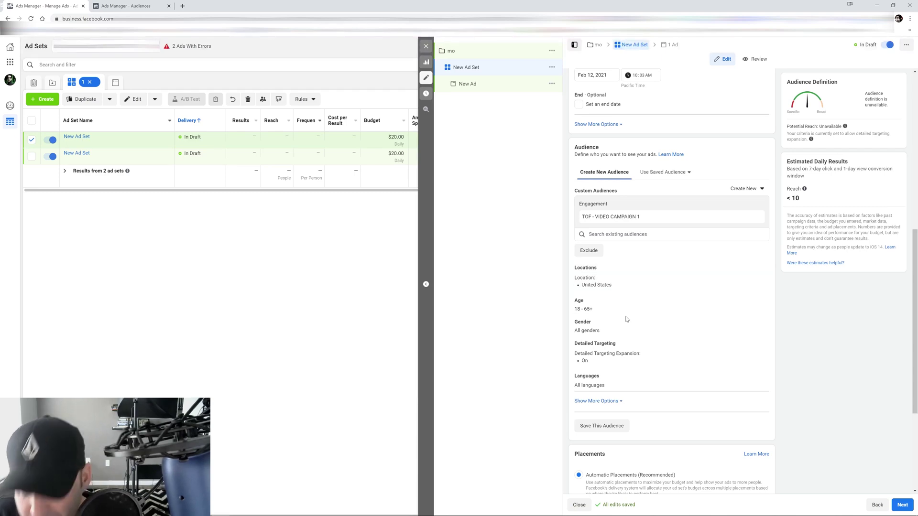
- Exclude the Purchase - 180 Days website custom audience from the ad set
{"action": "left_click", "coordinate": [589, 250]}
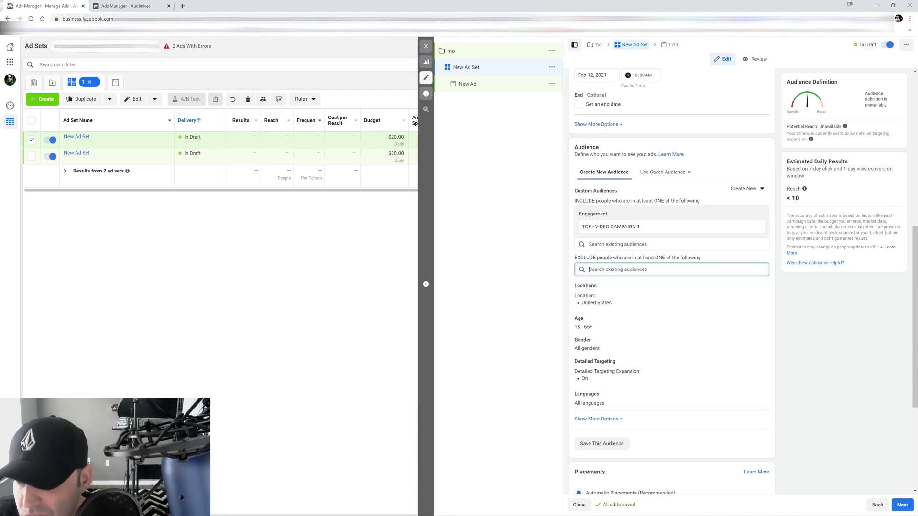
{"action": "type", "text": "purch"}
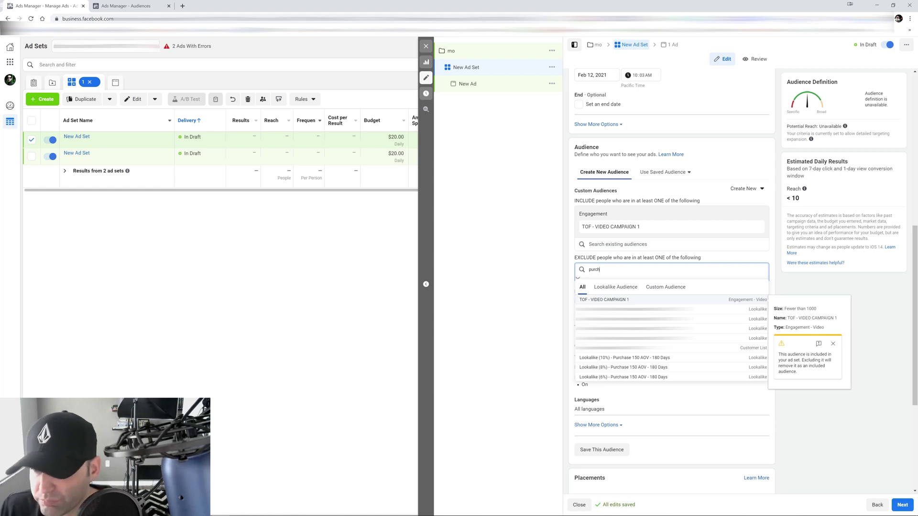
{"action": "left_click", "coordinate": [666, 287]}
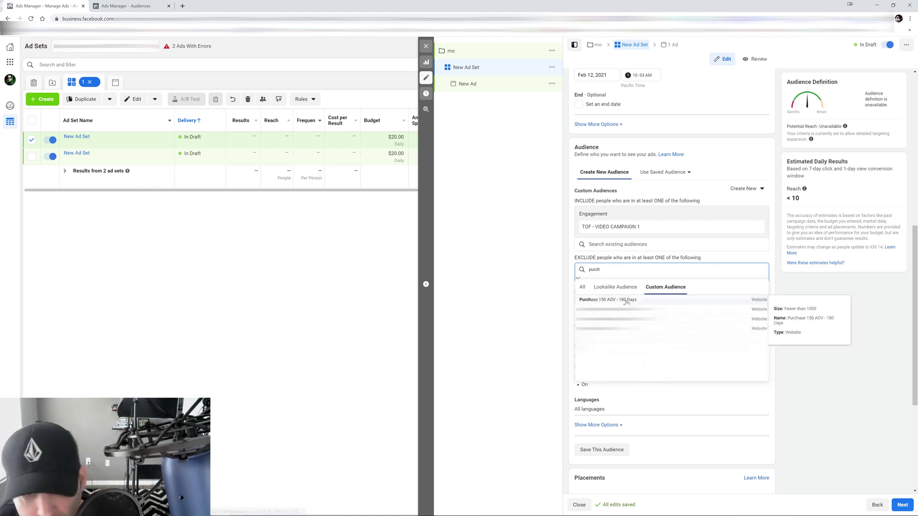
{"action": "left_click", "coordinate": [622, 330]}
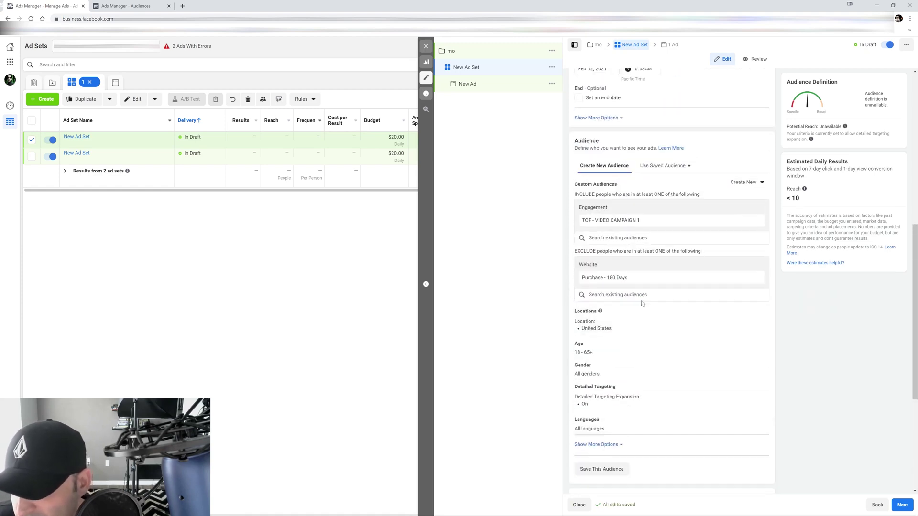
- Reveal more options and open the attribution setting (7-day click or 1-day view)
{"action": "scroll", "coordinate": [641, 303], "scroll_direction": "down", "scroll_amount": 5}
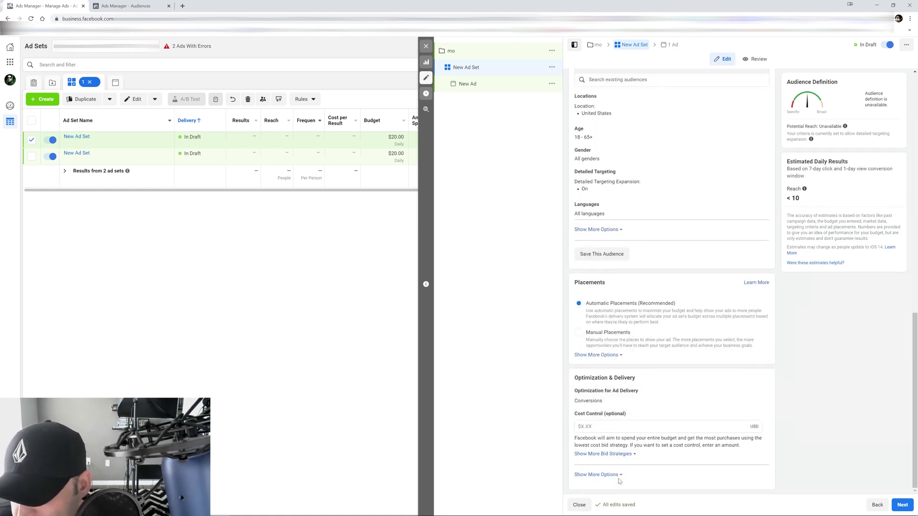
{"action": "left_click", "coordinate": [618, 476]}
{"action": "scroll", "coordinate": [670, 444], "scroll_direction": "down", "scroll_amount": 1}
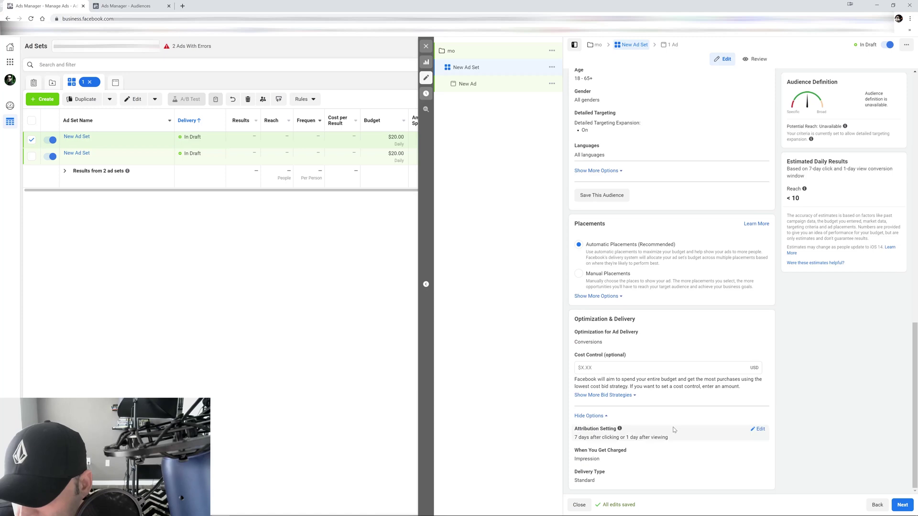
{"action": "left_click", "coordinate": [758, 429]}
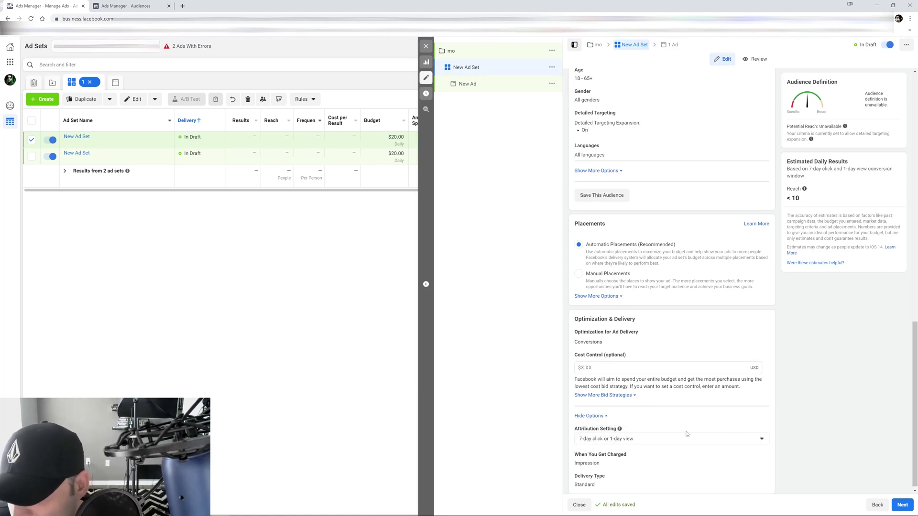
{"action": "scroll", "coordinate": [813, 344], "scroll_direction": "up", "scroll_amount": 15}
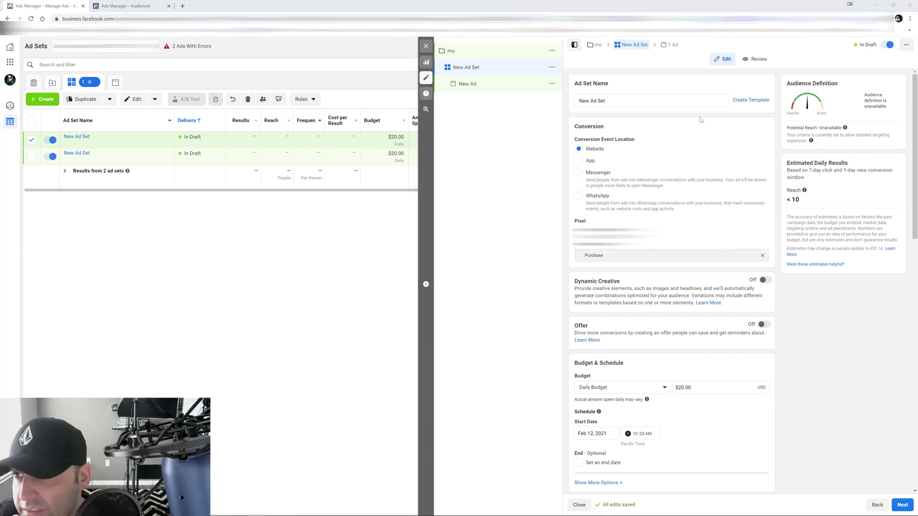
- Switch to the mo campaign's New Ad and show the Add Media choices under Ad Creative
{"action": "left_click", "coordinate": [669, 48]}
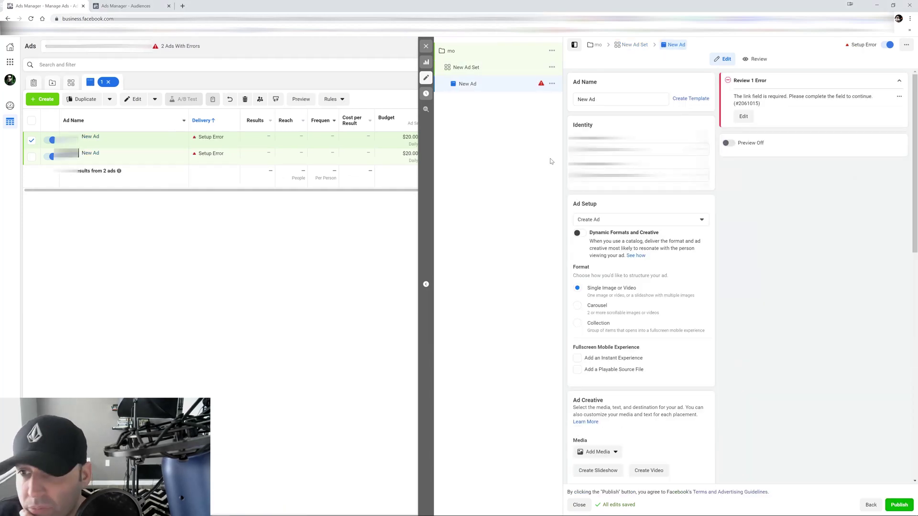
{"action": "scroll", "coordinate": [702, 261], "scroll_direction": "down", "scroll_amount": 5}
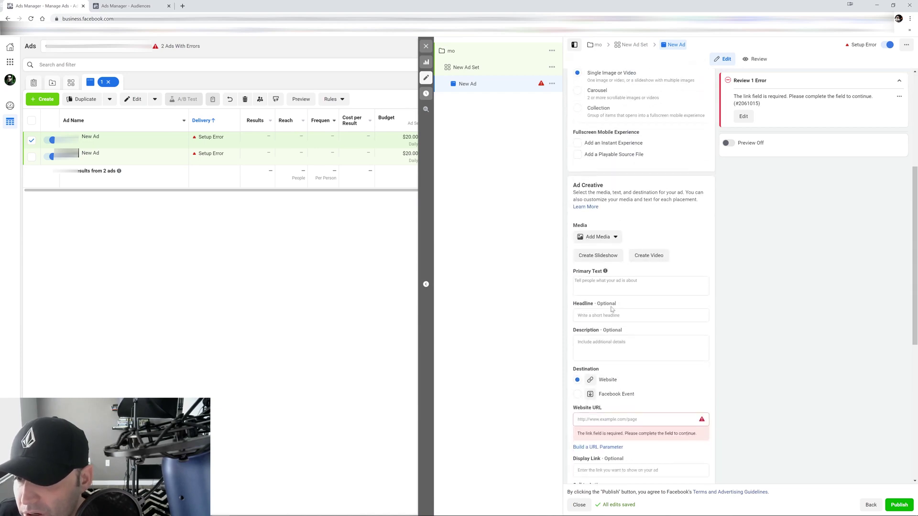
{"action": "left_click", "coordinate": [607, 239]}
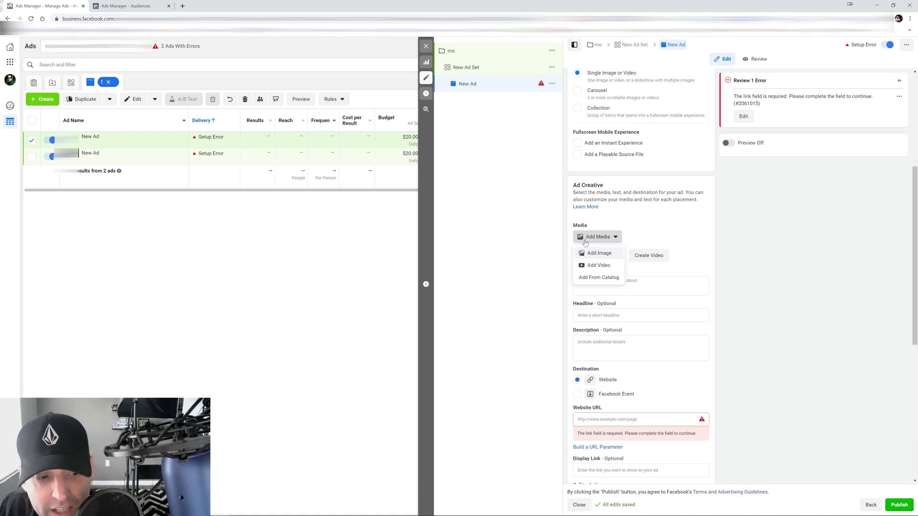
- Attach a library video cropped for 15 placements, then close the editor to the Ads table
{"action": "left_click", "coordinate": [593, 267]}
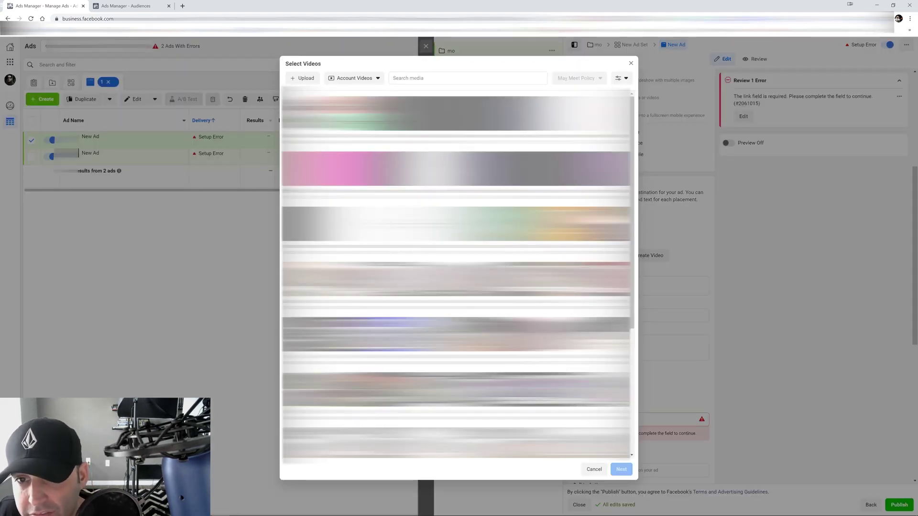
{"action": "left_click", "coordinate": [349, 113]}
{"action": "left_click", "coordinate": [621, 469]}
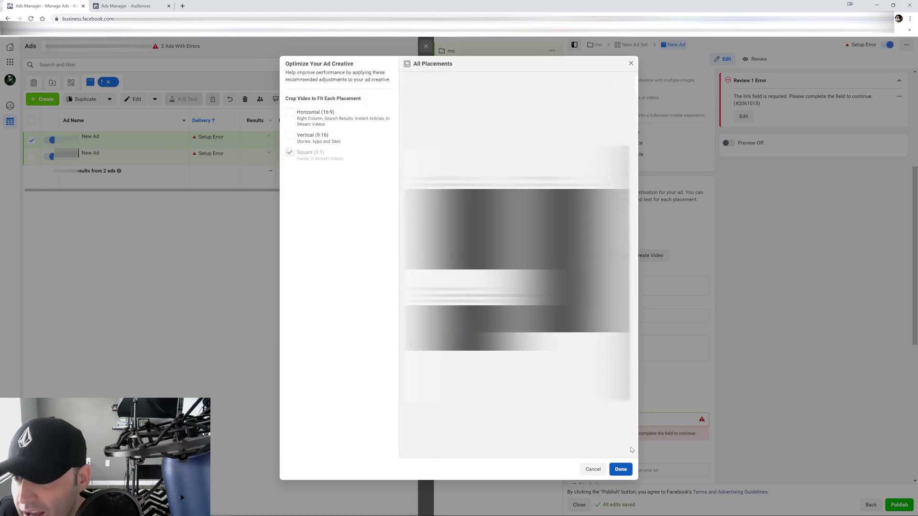
{"action": "left_click", "coordinate": [620, 469]}
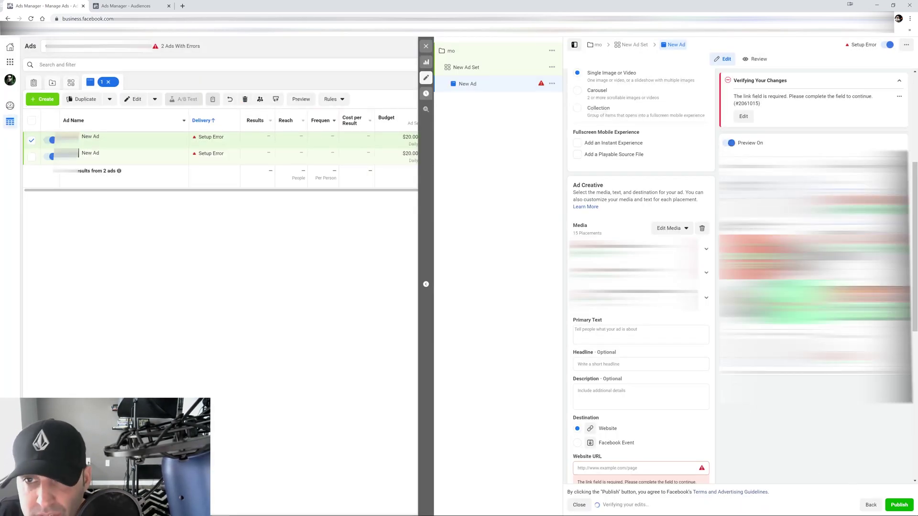
{"action": "left_click", "coordinate": [426, 46]}
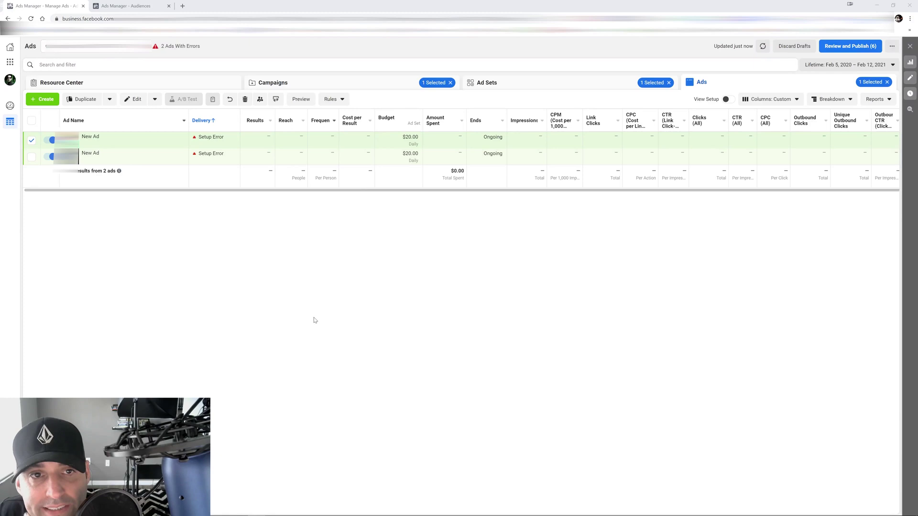
- On the Audiences page, begin a new Custom Audience sourced from Video engagement
{"action": "left_click", "coordinate": [127, 6]}
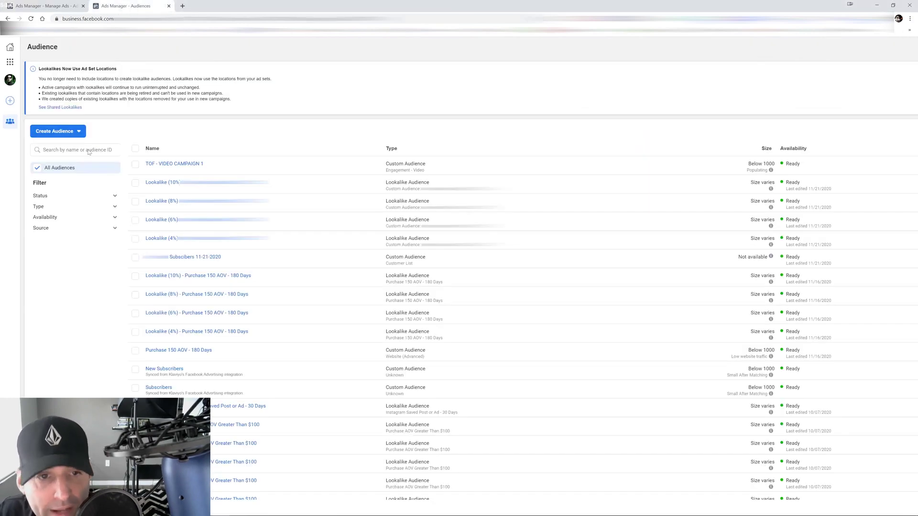
{"action": "left_click", "coordinate": [74, 131]}
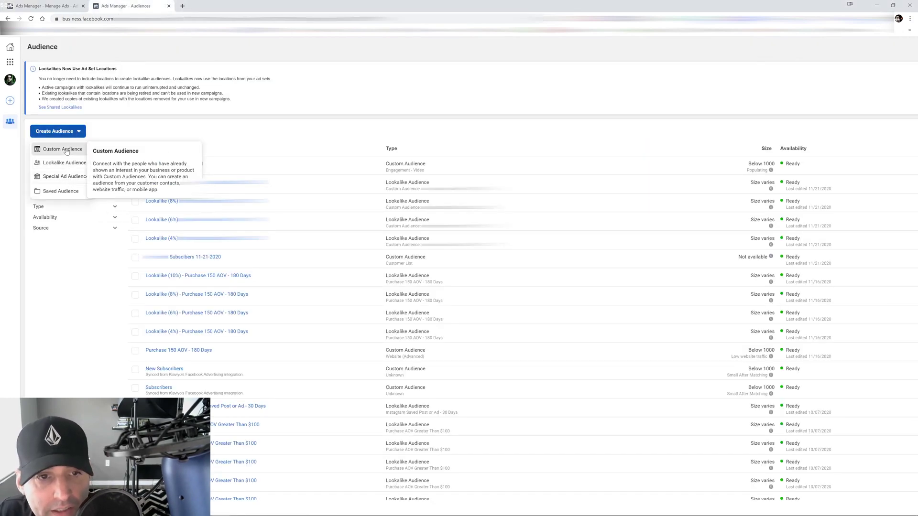
{"action": "left_click", "coordinate": [65, 149]}
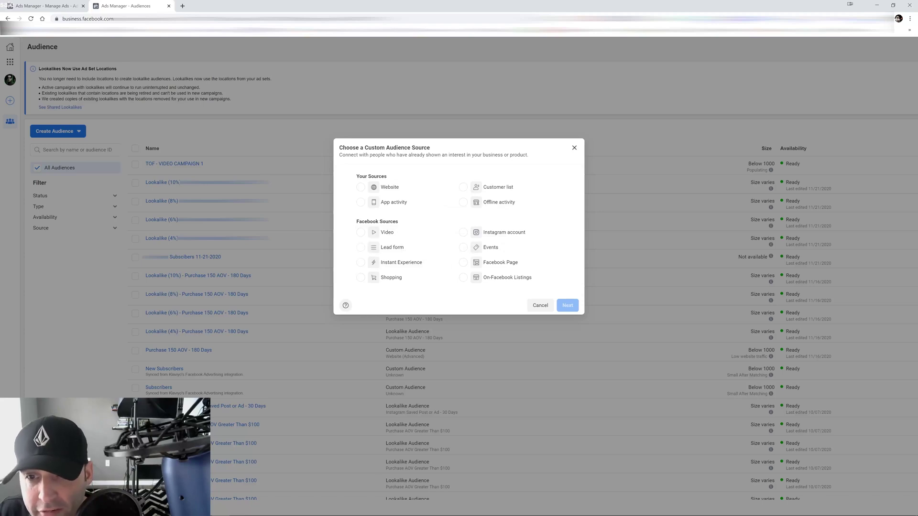
{"action": "left_click", "coordinate": [389, 232]}
{"action": "left_click", "coordinate": [567, 305]}
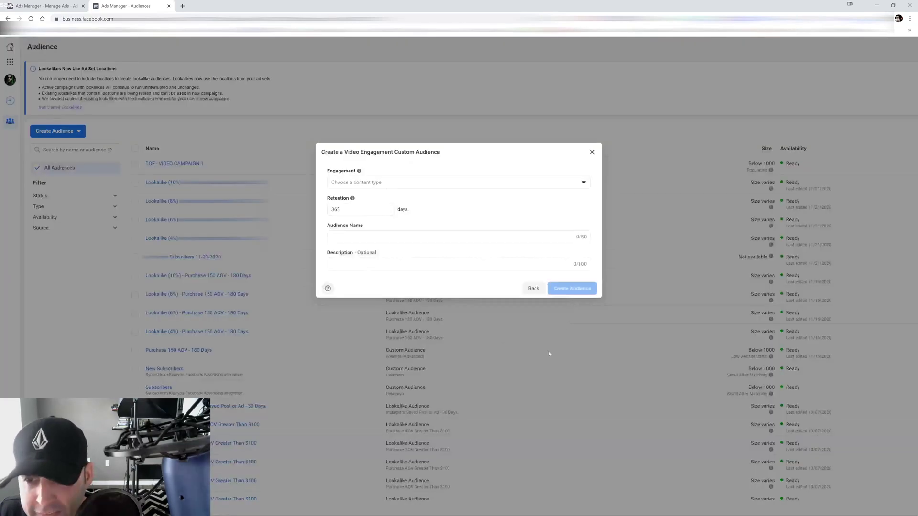
- Set the engagement type to people who viewed at least 10 seconds of the video
{"action": "left_click", "coordinate": [366, 185]}
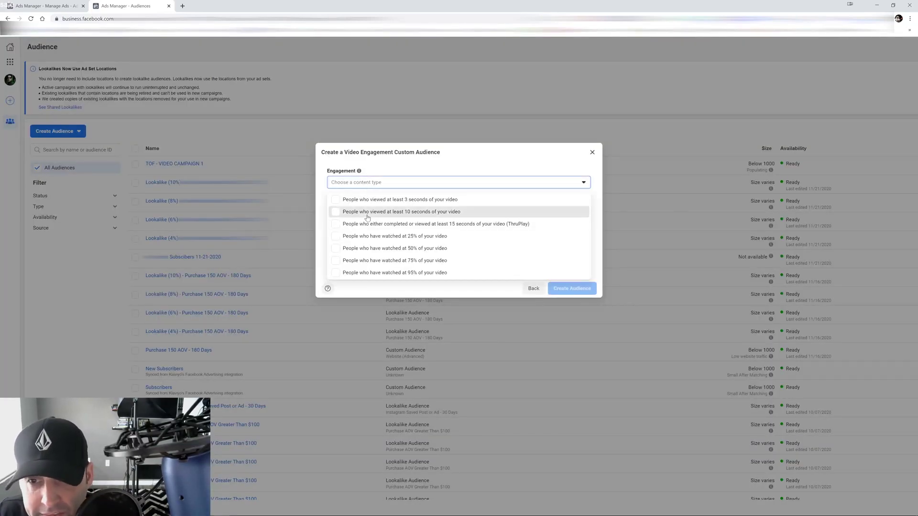
{"action": "left_click", "coordinate": [366, 214]}
{"action": "left_click", "coordinate": [463, 163]}
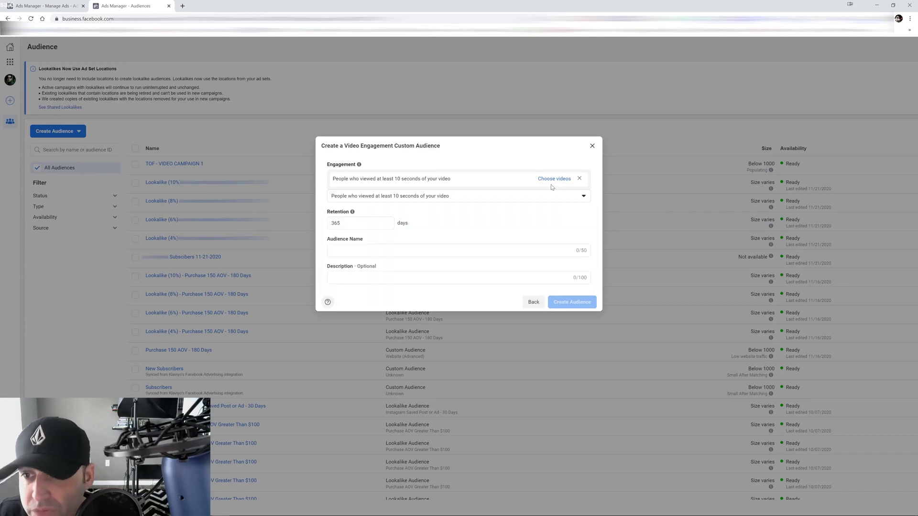